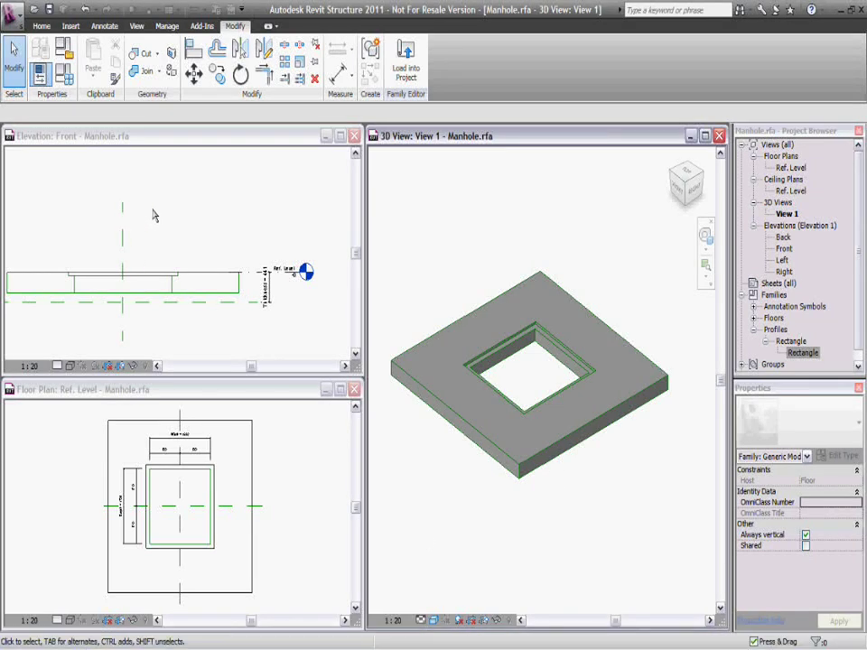
- Place an aligned 300 dimension across the floor thickness in the front elevation
{"action": "middle_click_drag", "start_coordinate": [154, 214], "coordinate": [234, 234]}
{"action": "scroll", "coordinate": [242, 229], "scroll_direction": "up", "scroll_amount": 1}
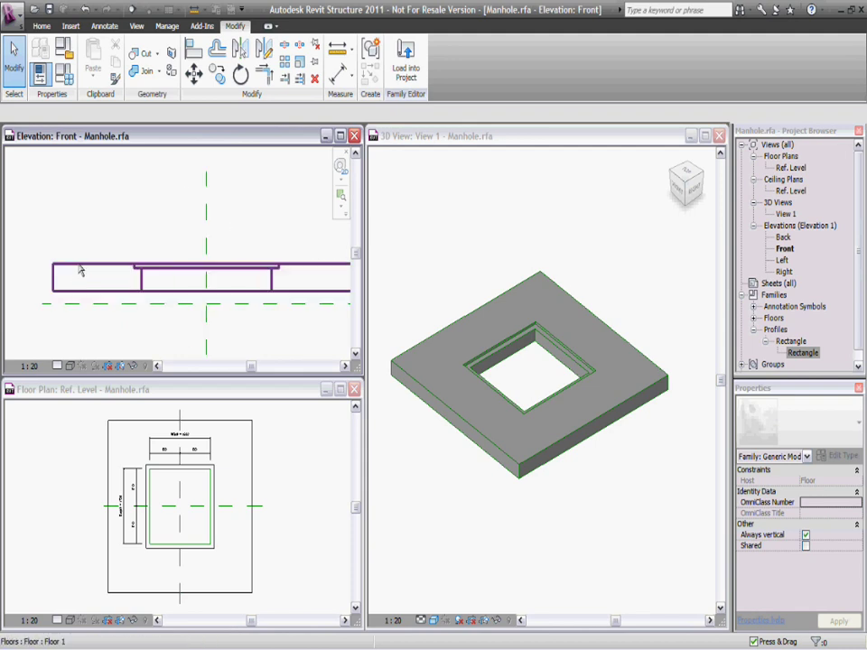
{"action": "left_click", "coordinate": [339, 74]}
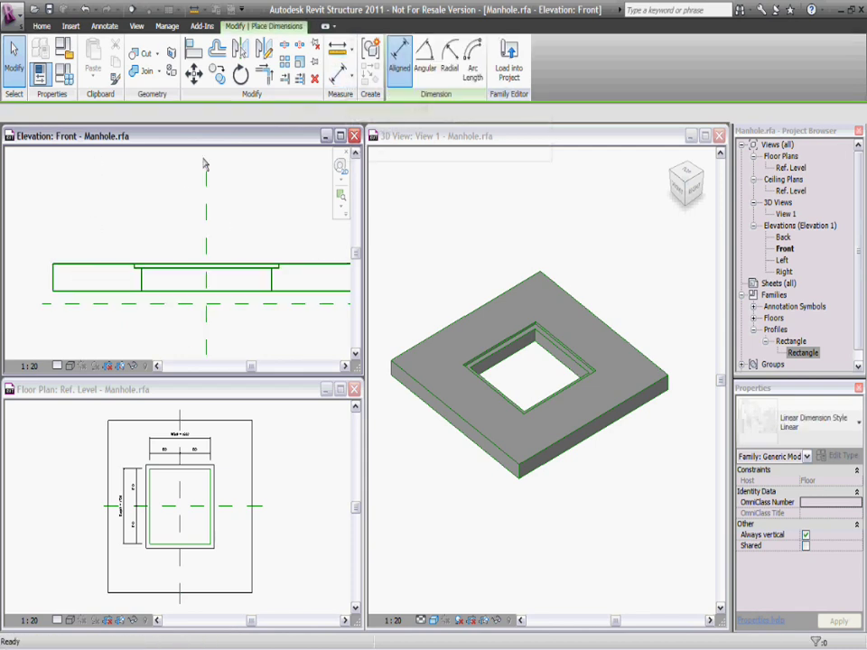
{"action": "left_click", "coordinate": [87, 266]}
{"action": "left_click", "coordinate": [77, 300]}
{"action": "middle_click_drag", "start_coordinate": [77, 295], "coordinate": [120, 301]}
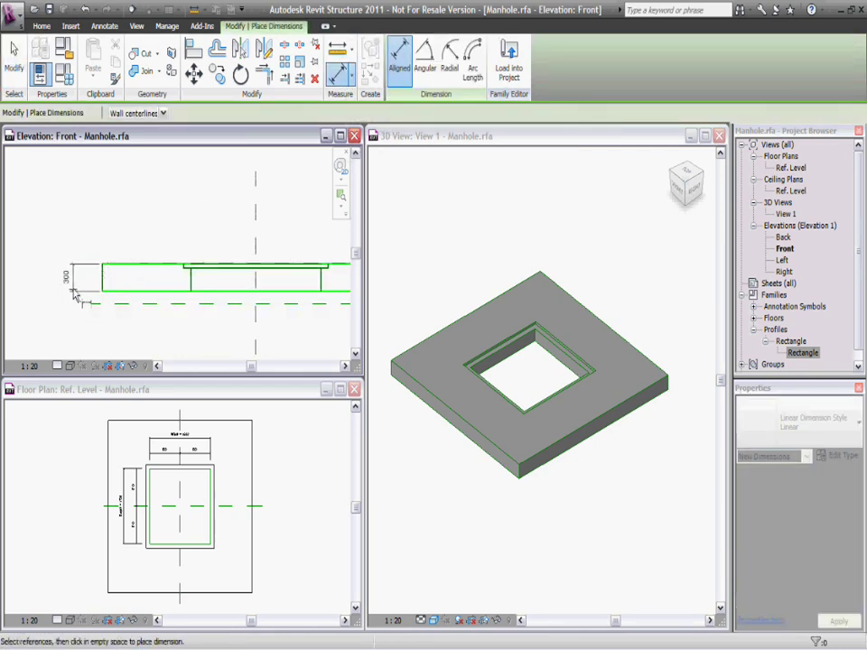
{"action": "left_click", "coordinate": [70, 292]}
{"action": "scroll", "coordinate": [90, 246], "scroll_direction": "up", "scroll_amount": 2}
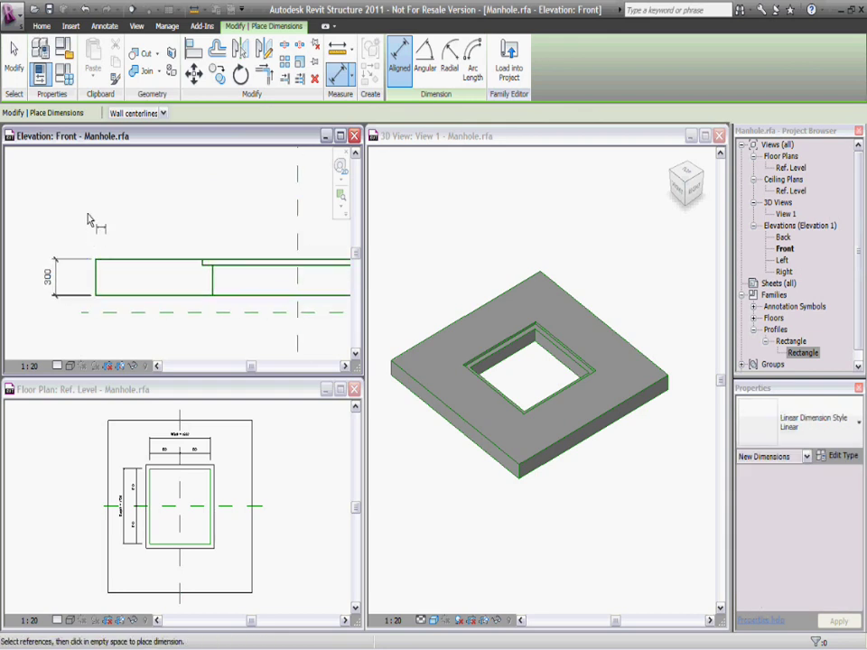
{"action": "key", "text": "Escape"}
{"action": "key", "text": "Escape"}
- Label the 300 dimension with a new Floor Thickness instance reporting family parameter
{"action": "left_click", "coordinate": [48, 275]}
{"action": "left_click", "coordinate": [276, 113]}
{"action": "left_click", "coordinate": [287, 137]}
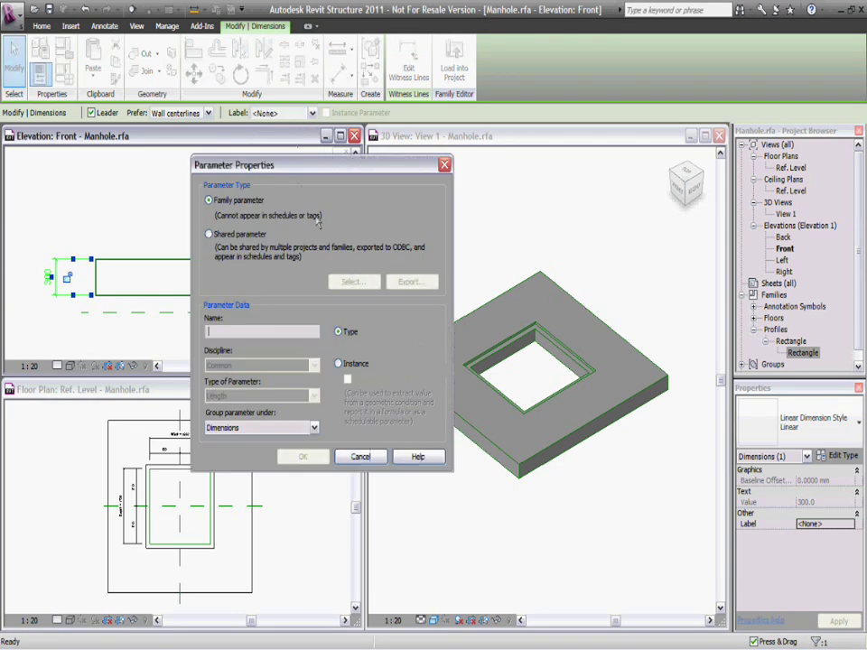
{"action": "left_click", "coordinate": [219, 248]}
{"action": "left_click", "coordinate": [238, 205]}
{"action": "type", "text": "Floor Thickness"}
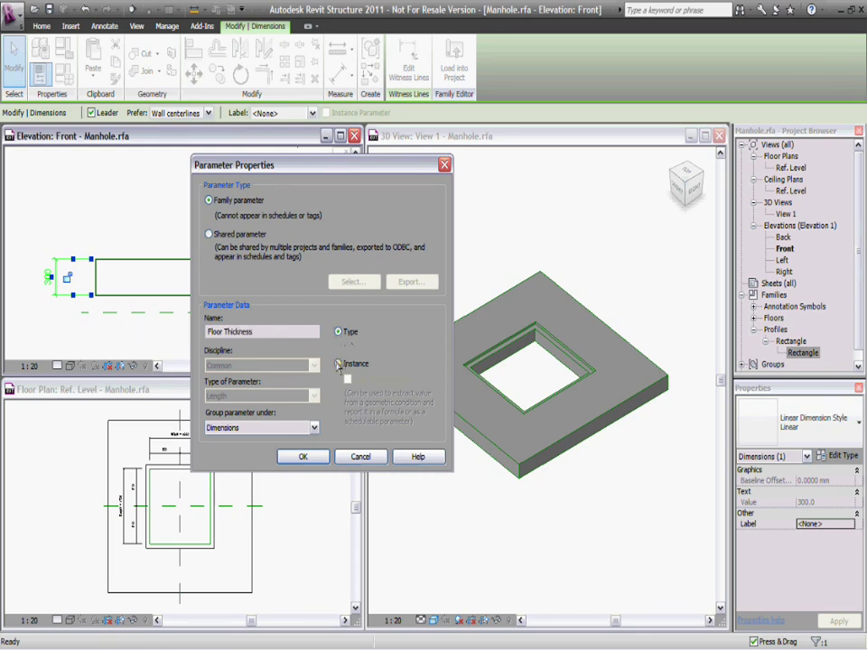
{"action": "left_click", "coordinate": [338, 364]}
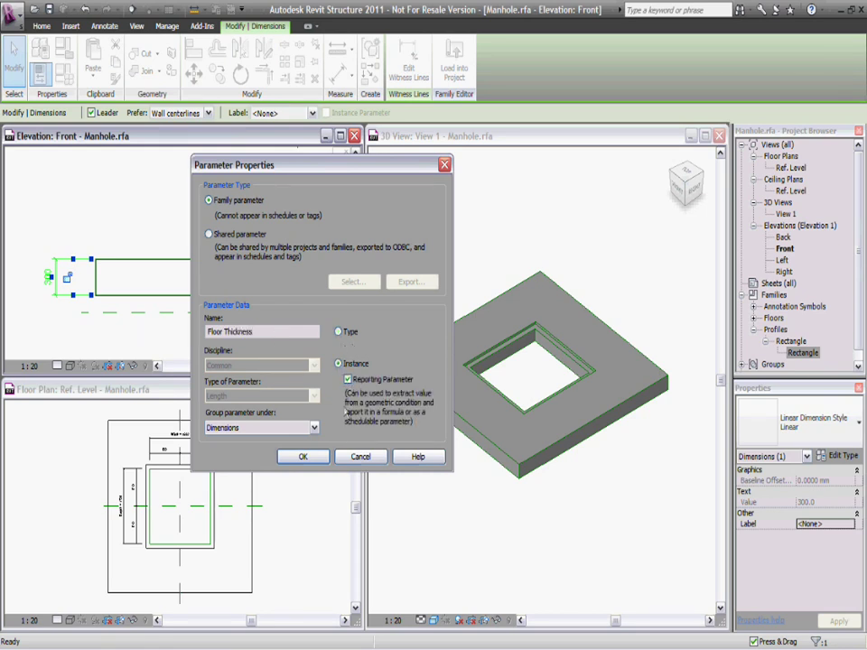
{"action": "left_click", "coordinate": [303, 456]}
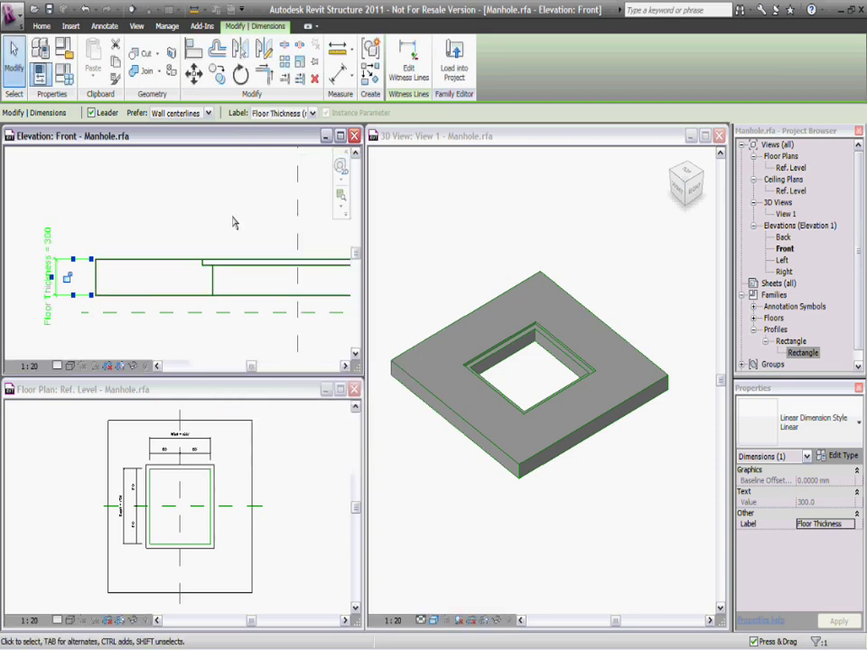
{"action": "left_click", "coordinate": [300, 247]}
{"action": "scroll", "coordinate": [223, 204], "scroll_direction": "down", "scroll_amount": 1}
{"action": "middle_click_drag", "start_coordinate": [223, 204], "coordinate": [171, 207]}
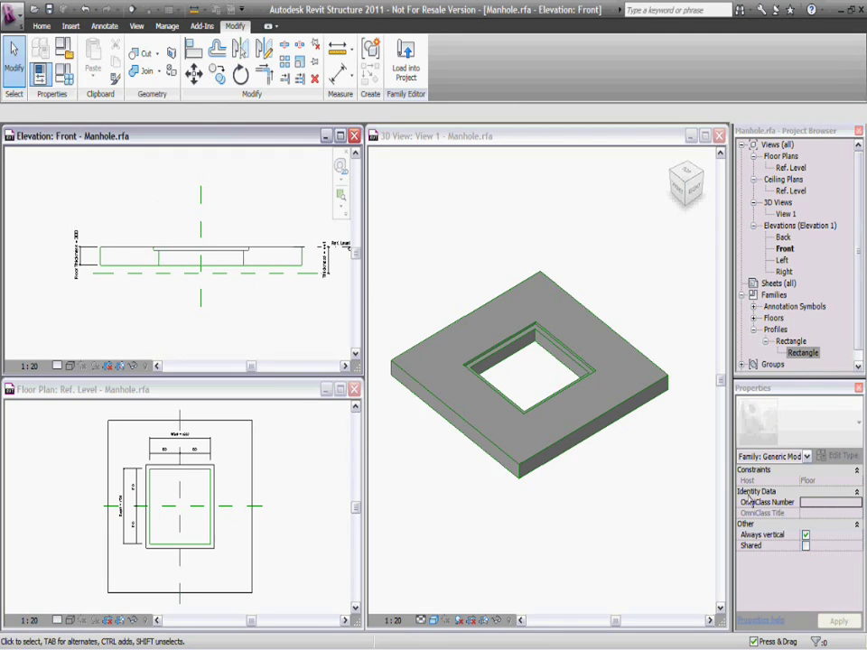
- Turn off Always vertical and add Hole as a Yes/No instance parameter under Graphics
{"action": "left_click", "coordinate": [805, 535]}
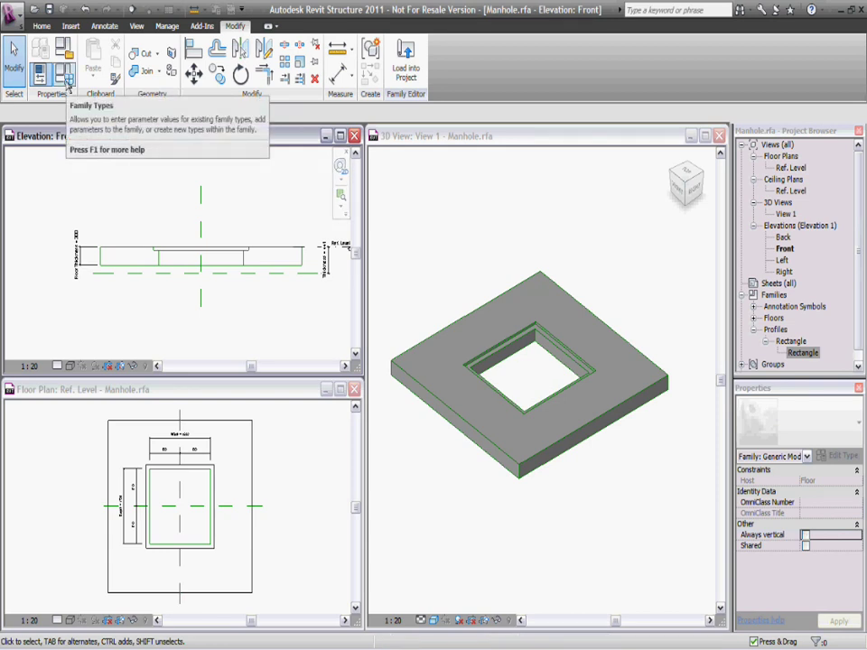
{"action": "left_click", "coordinate": [65, 78]}
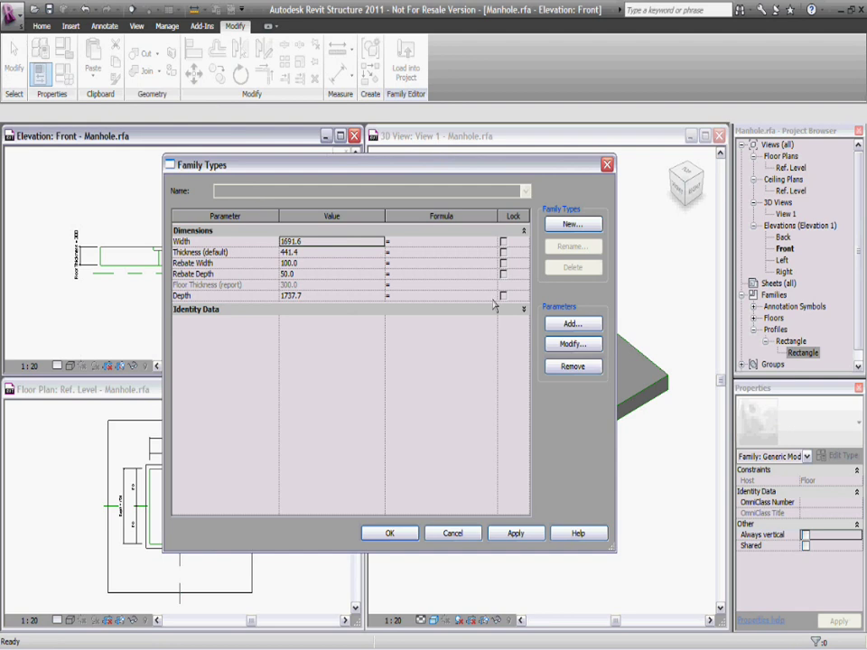
{"action": "left_click", "coordinate": [573, 323]}
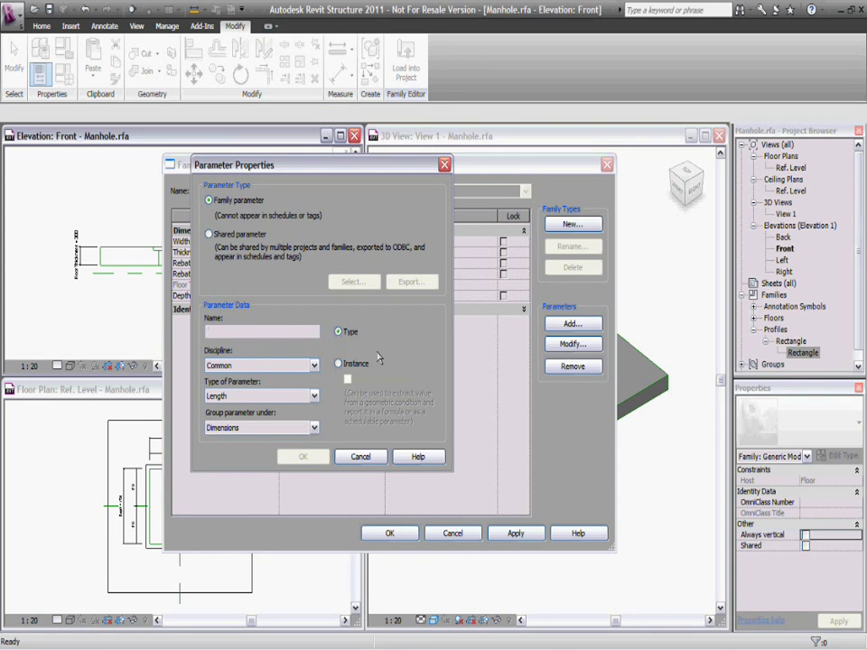
{"action": "type", "text": "Hole"}
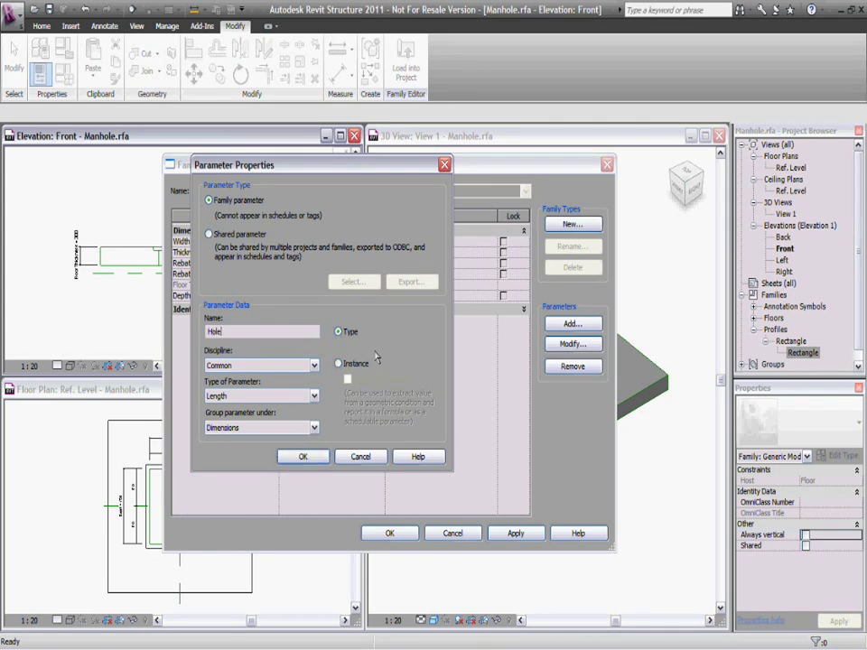
{"action": "left_click", "coordinate": [314, 395]}
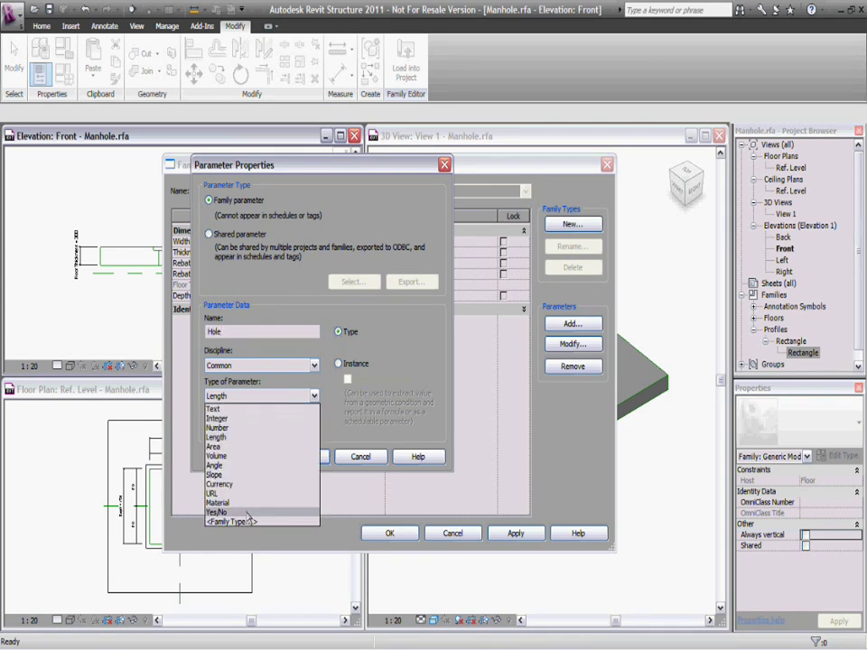
{"action": "left_click", "coordinate": [245, 513]}
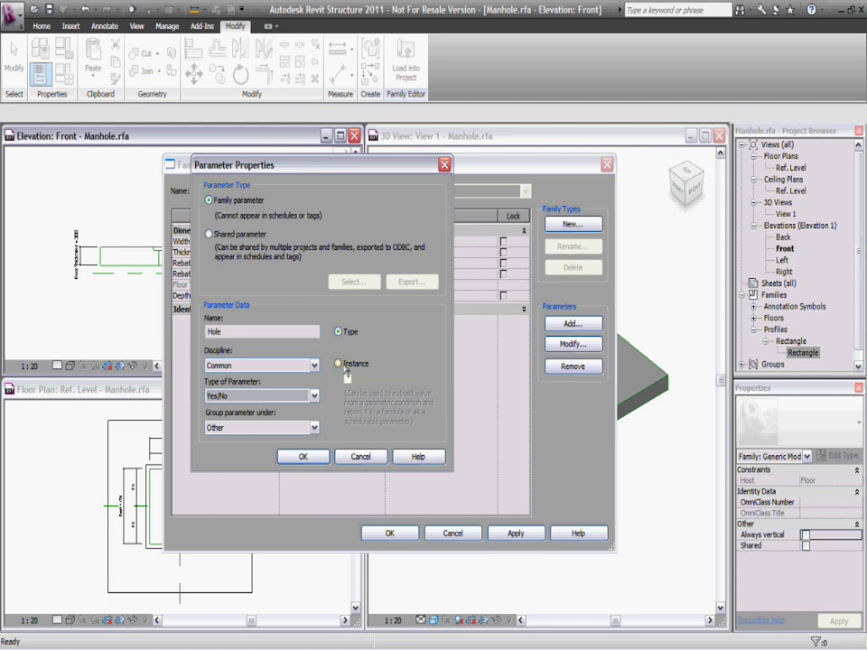
{"action": "left_click", "coordinate": [339, 364]}
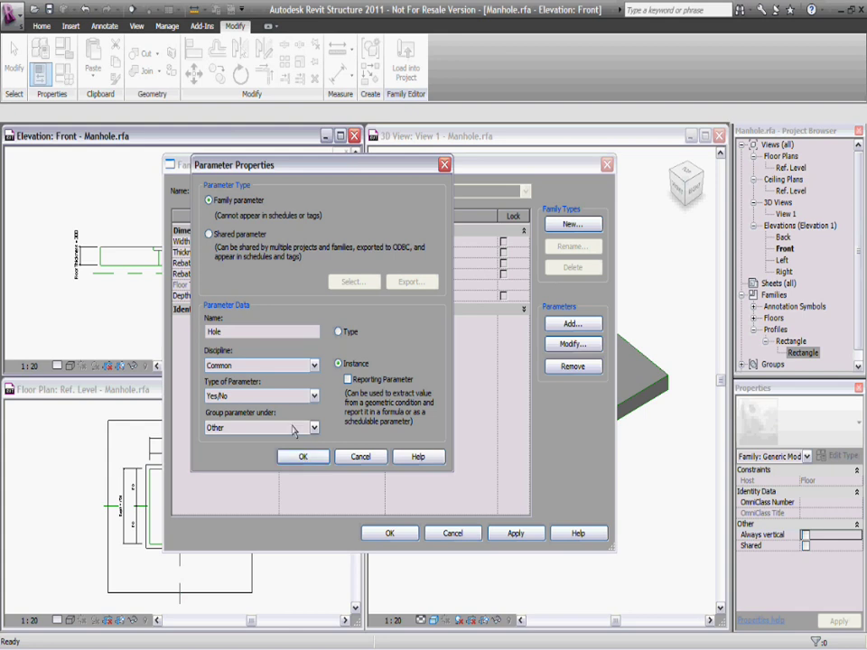
{"action": "left_click", "coordinate": [293, 431]}
{"action": "left_click", "coordinate": [267, 238]}
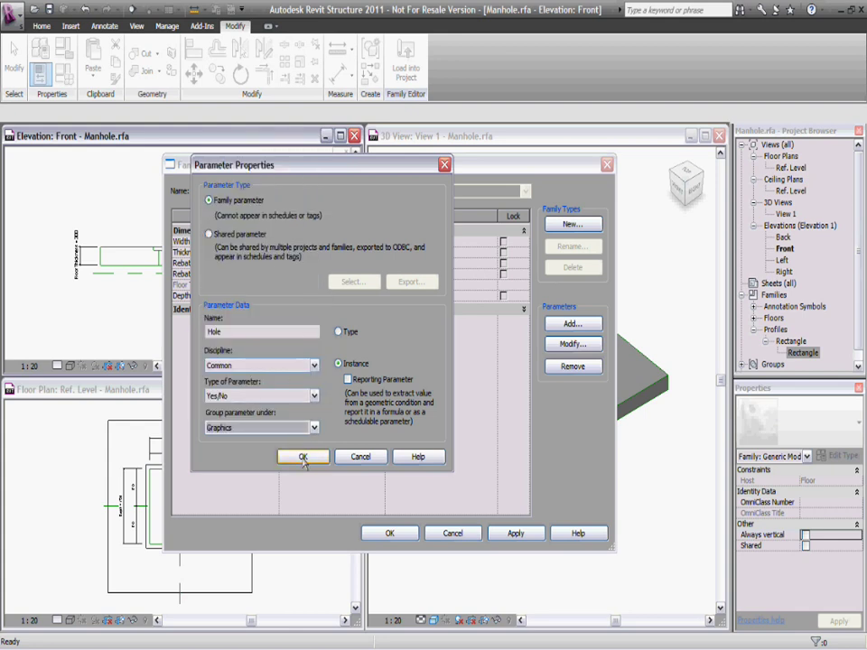
{"action": "left_click", "coordinate": [303, 458]}
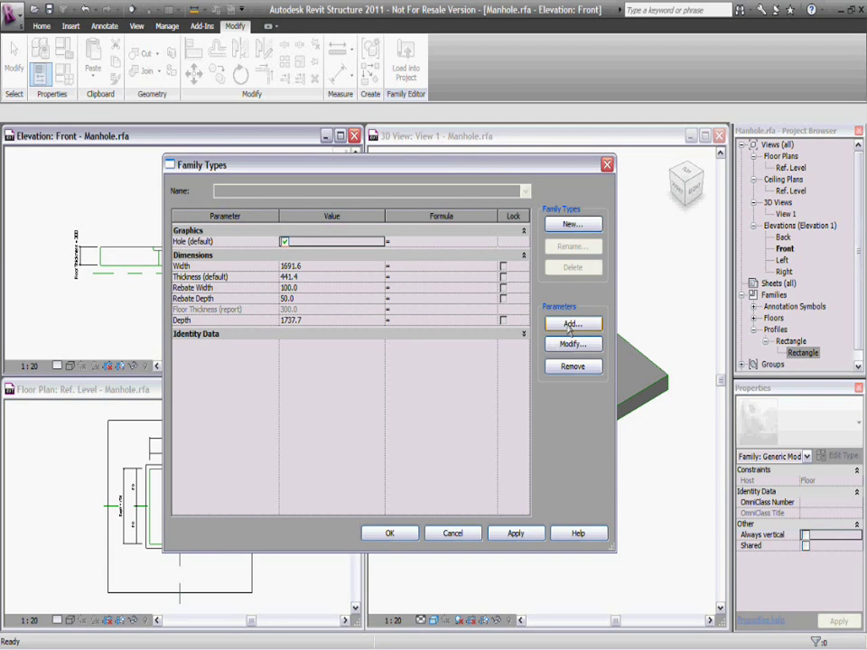
- Add Pit as a Yes/No type parameter under Graphics and accept the Family Types
{"action": "left_click", "coordinate": [571, 325]}
{"action": "type", "text": "Pit"}
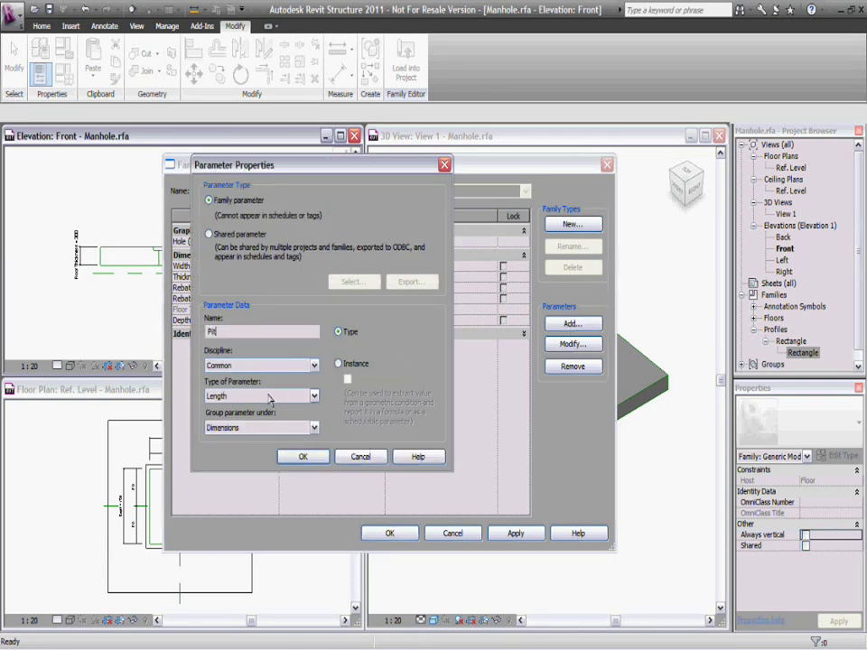
{"action": "left_click", "coordinate": [314, 396]}
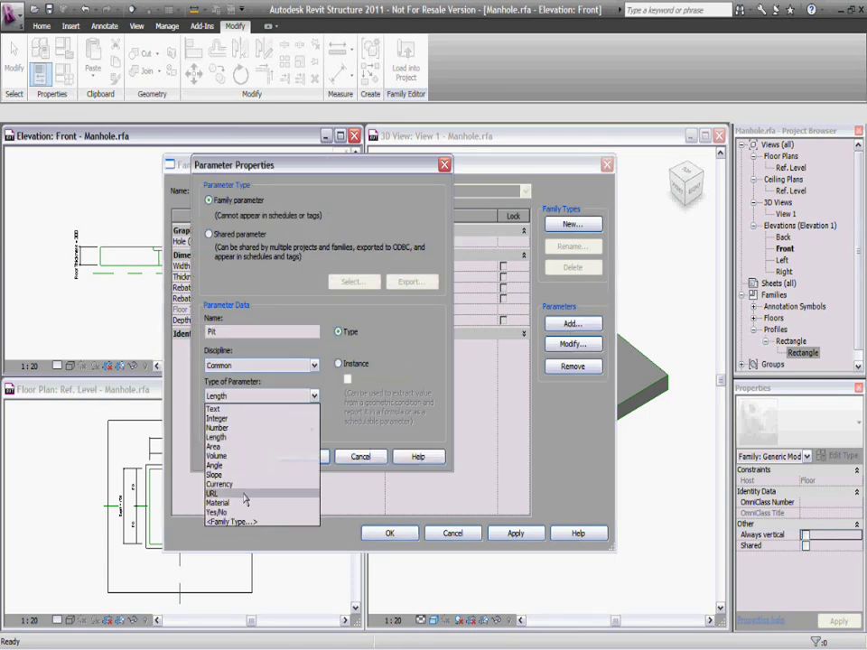
{"action": "left_click", "coordinate": [251, 458]}
{"action": "left_click", "coordinate": [256, 430]}
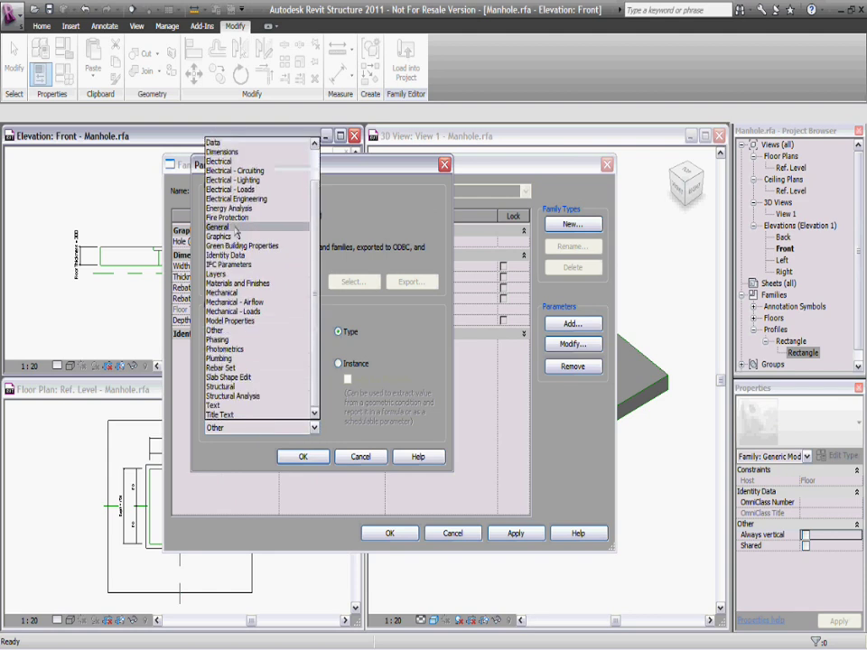
{"action": "left_click", "coordinate": [234, 240]}
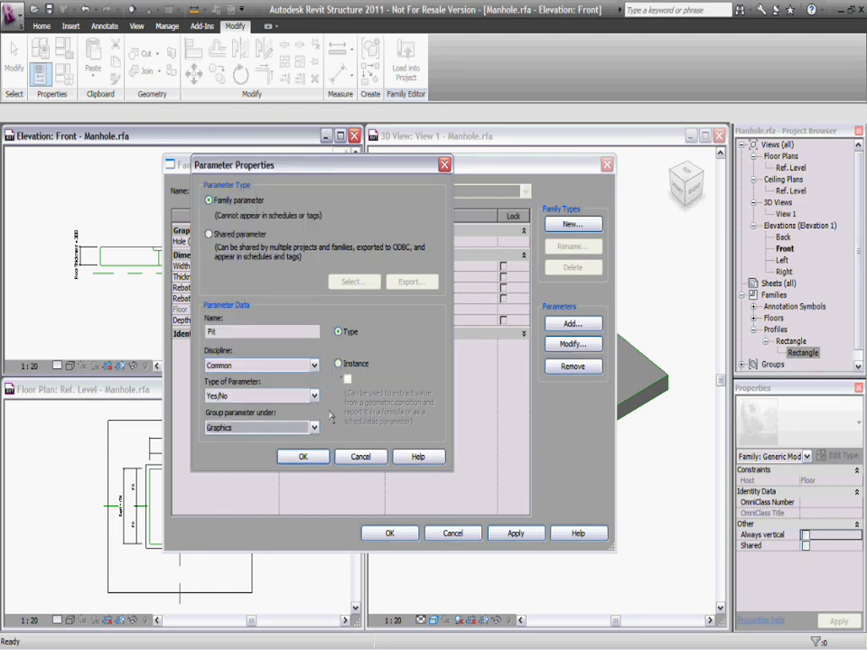
{"action": "left_click", "coordinate": [302, 457]}
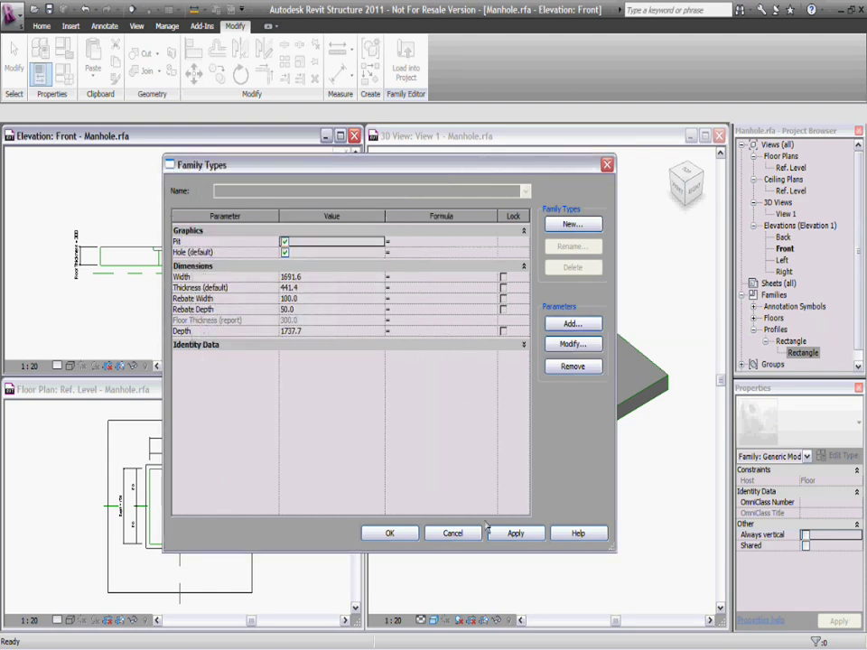
{"action": "left_click", "coordinate": [389, 533]}
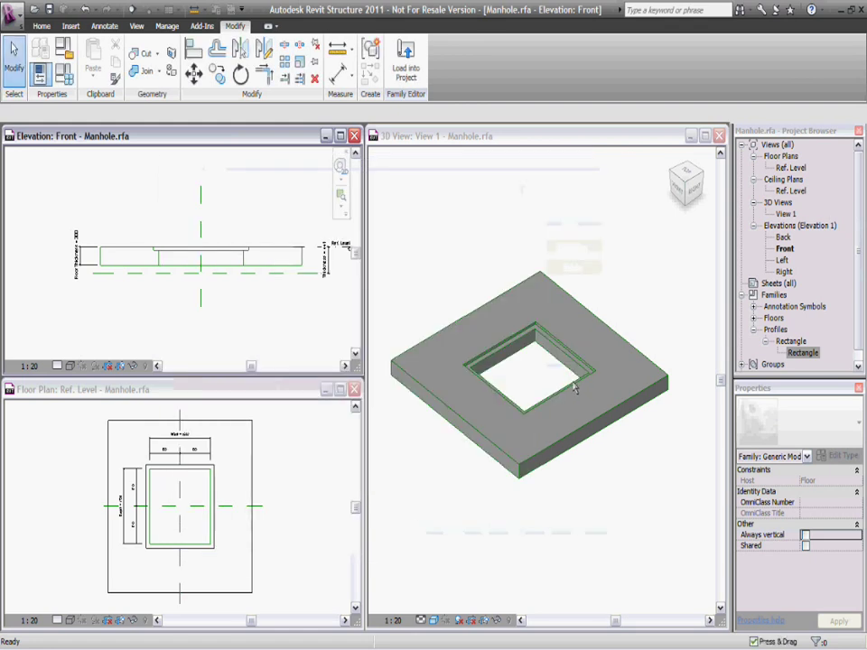
- Load PitSymbol.rfa and HoleSymbol.rfa from the Blog\110217 folder into the family
{"action": "left_click", "coordinate": [70, 26]}
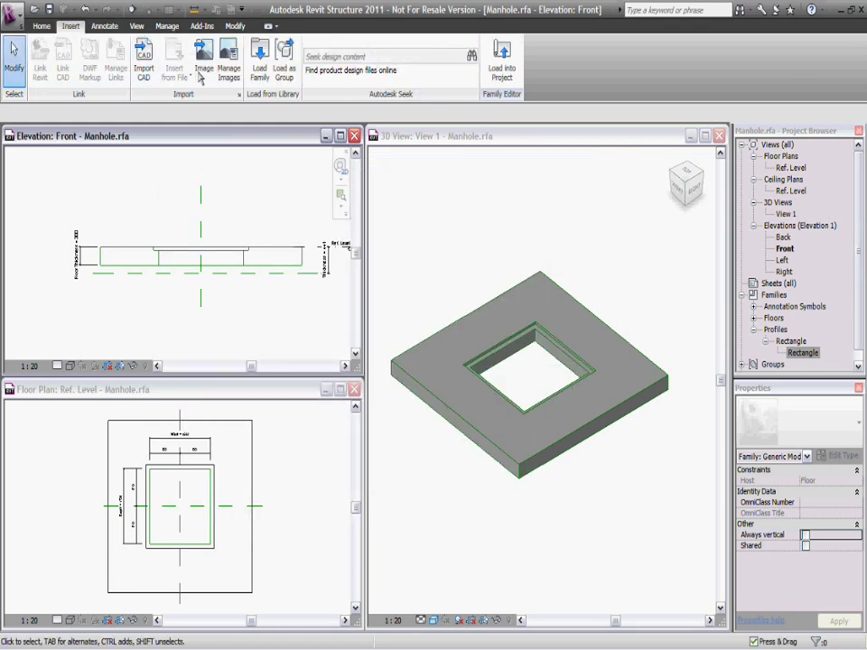
{"action": "left_click", "coordinate": [259, 65]}
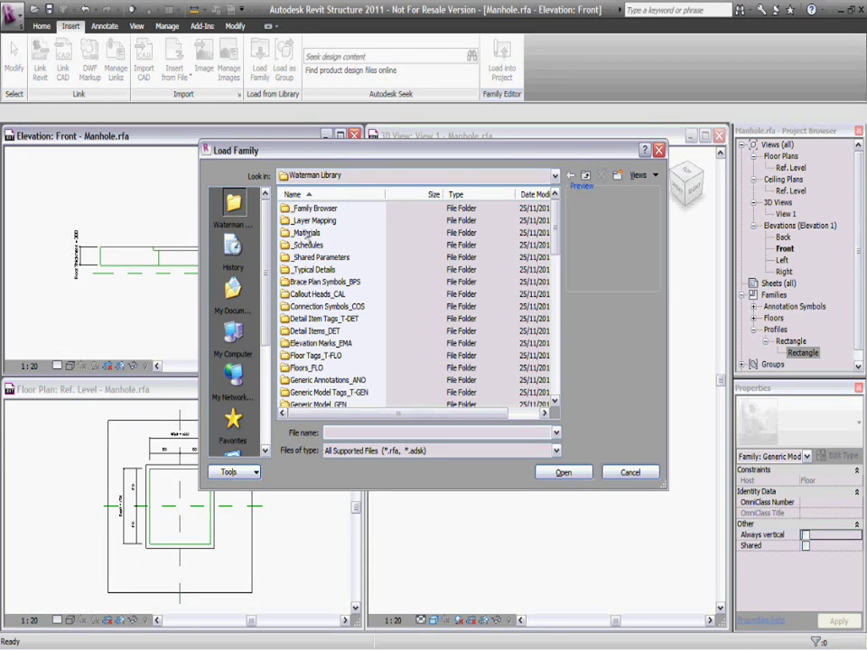
{"action": "left_click", "coordinate": [569, 177]}
{"action": "double_click", "coordinate": [303, 244]}
{"action": "double_click", "coordinate": [302, 294]}
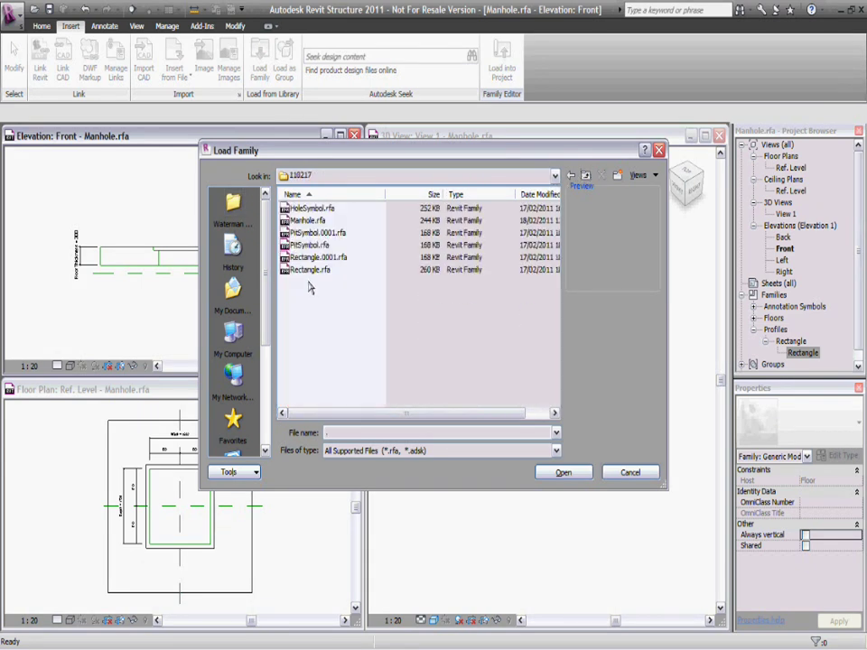
{"action": "left_click", "coordinate": [310, 245]}
{"action": "left_click", "coordinate": [312, 208], "text": "ctrl"}
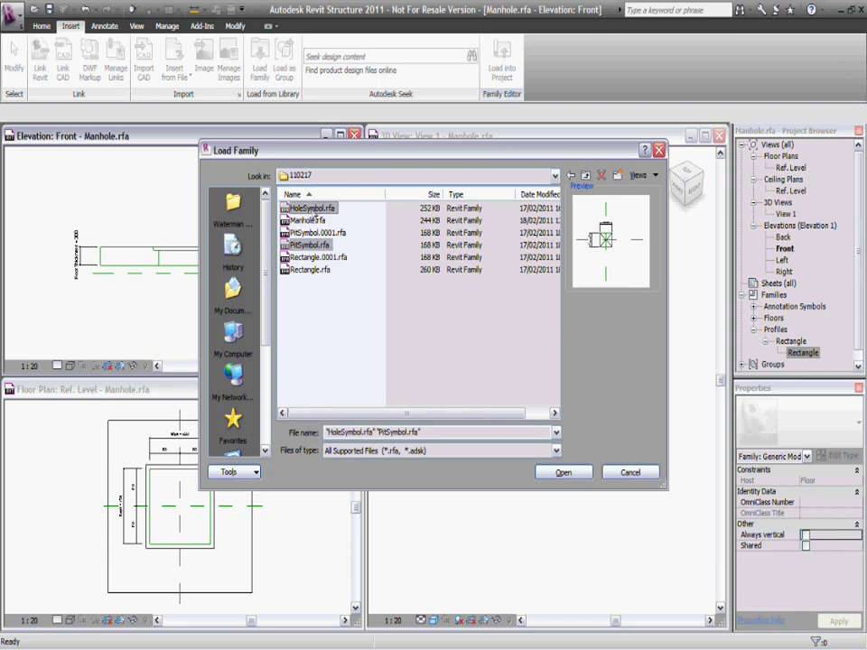
{"action": "left_click", "coordinate": [563, 472]}
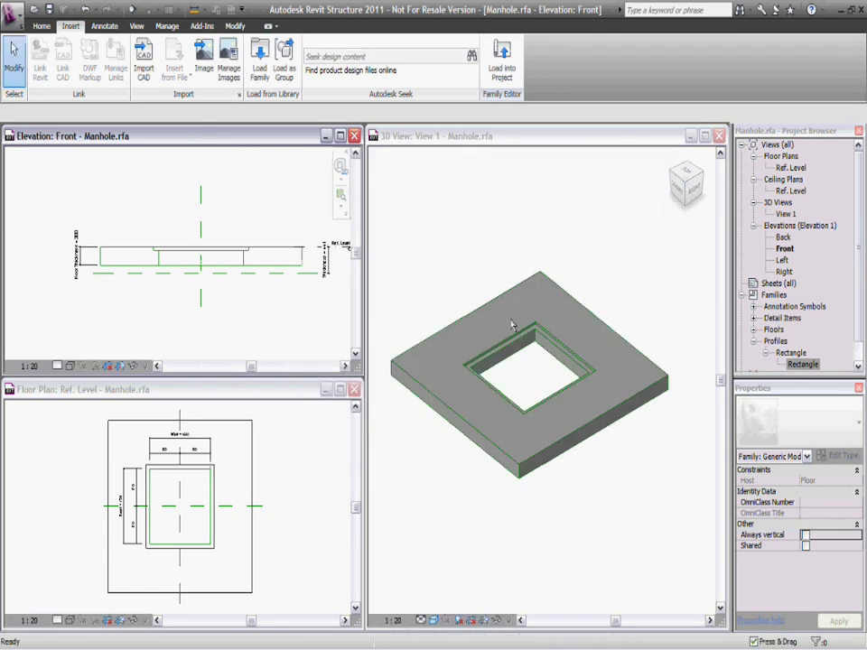
- Zoom into the floor plan and expand the HoleSymbol and PitSymbol detail item families
{"action": "left_click", "coordinate": [317, 503]}
{"action": "scroll", "coordinate": [192, 492], "scroll_direction": "up", "scroll_amount": 2}
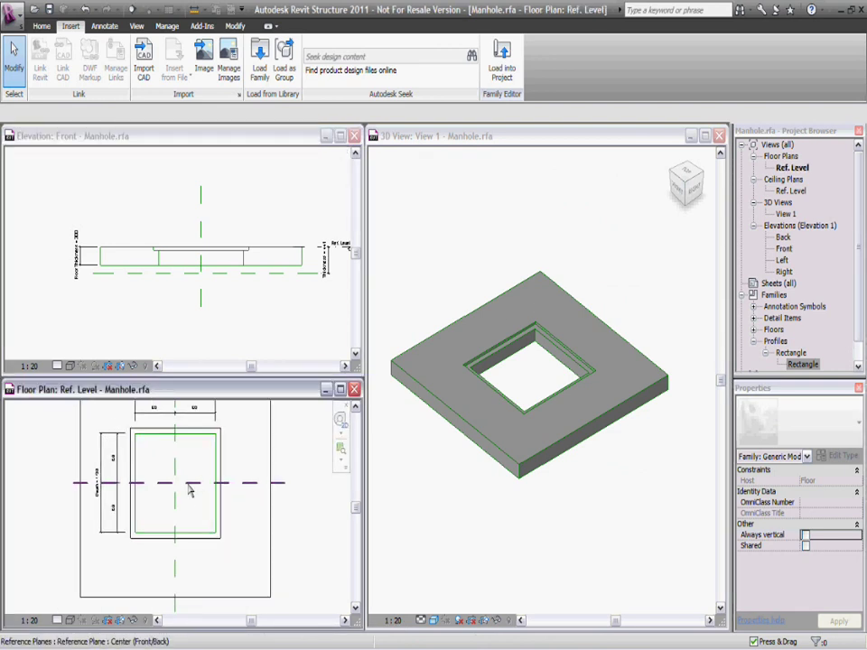
{"action": "scroll", "coordinate": [190, 489], "scroll_direction": "up", "scroll_amount": 1}
{"action": "left_click", "coordinate": [800, 363]}
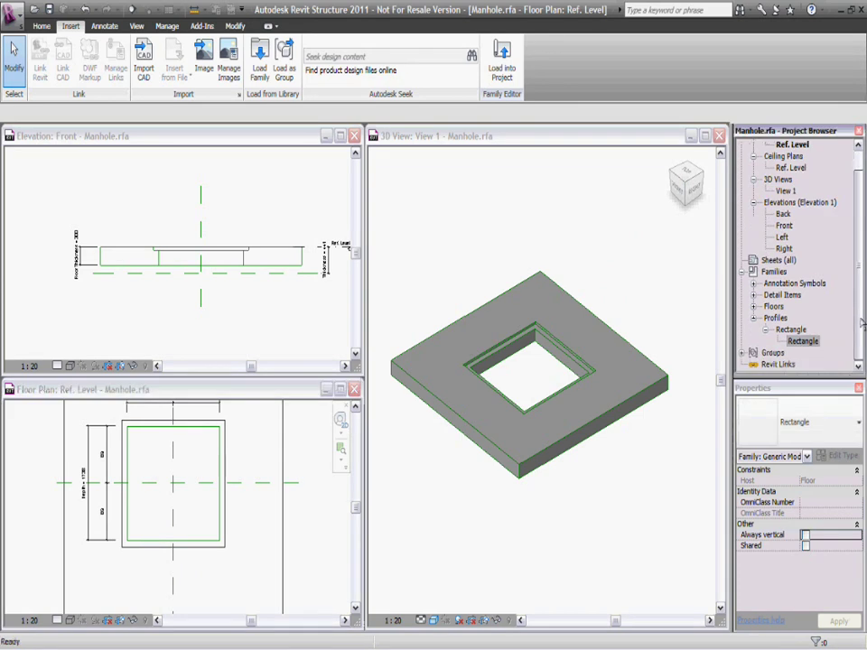
{"action": "left_click", "coordinate": [753, 294]}
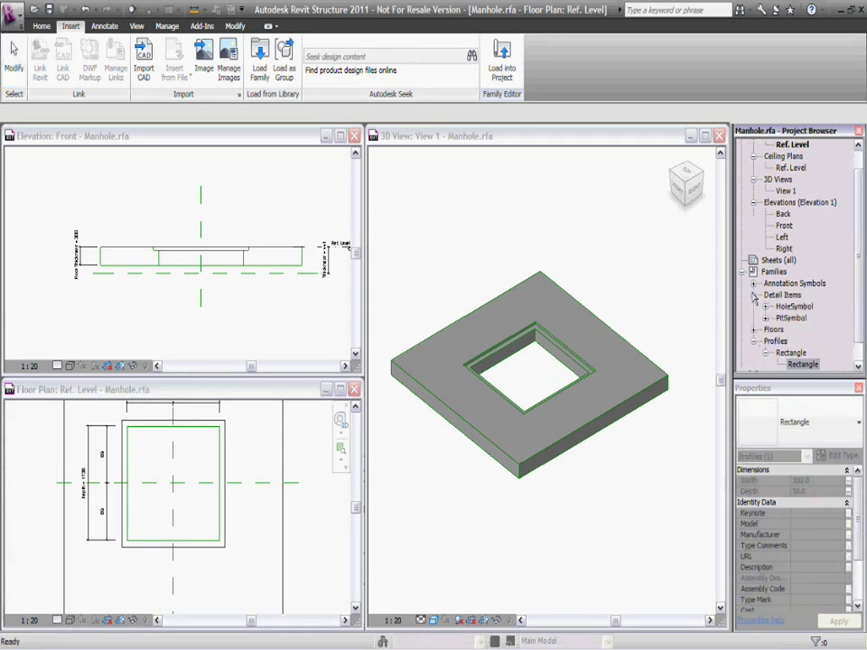
- Place a HoleSymbol inside the opening and align-lock it to the vertical centre reference plane
{"action": "left_click_drag", "start_coordinate": [806, 319], "coordinate": [174, 483]}
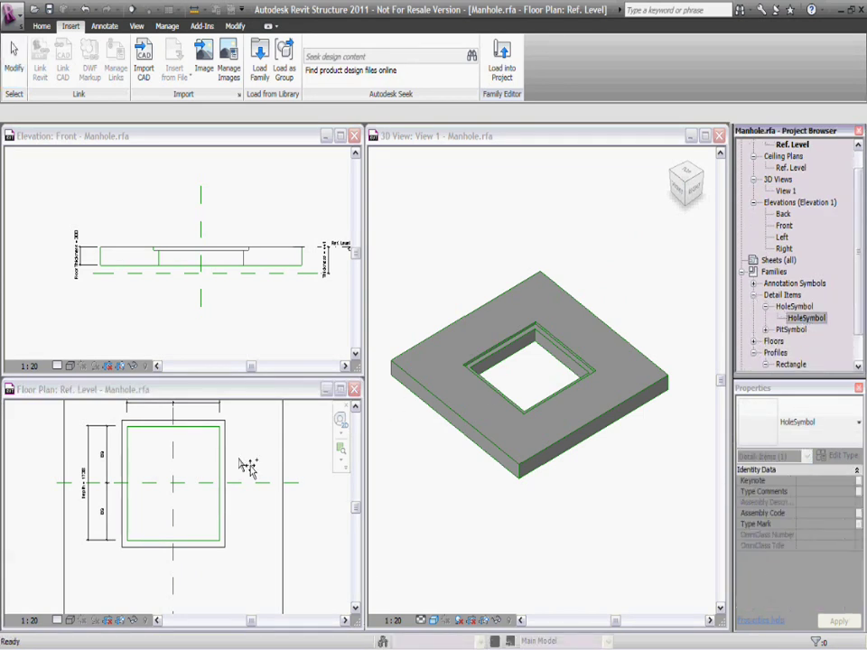
{"action": "left_click", "coordinate": [197, 492]}
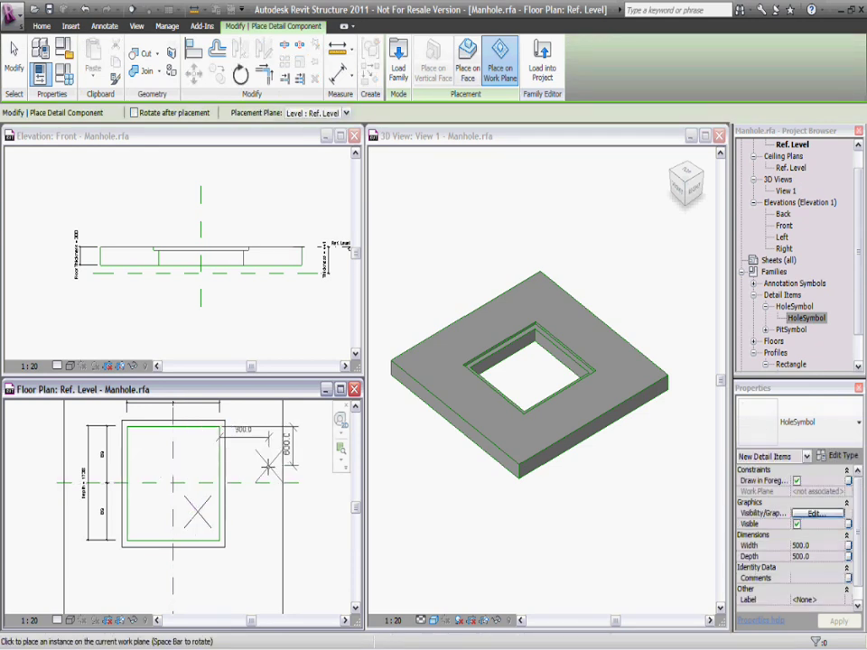
{"action": "left_click", "coordinate": [195, 54]}
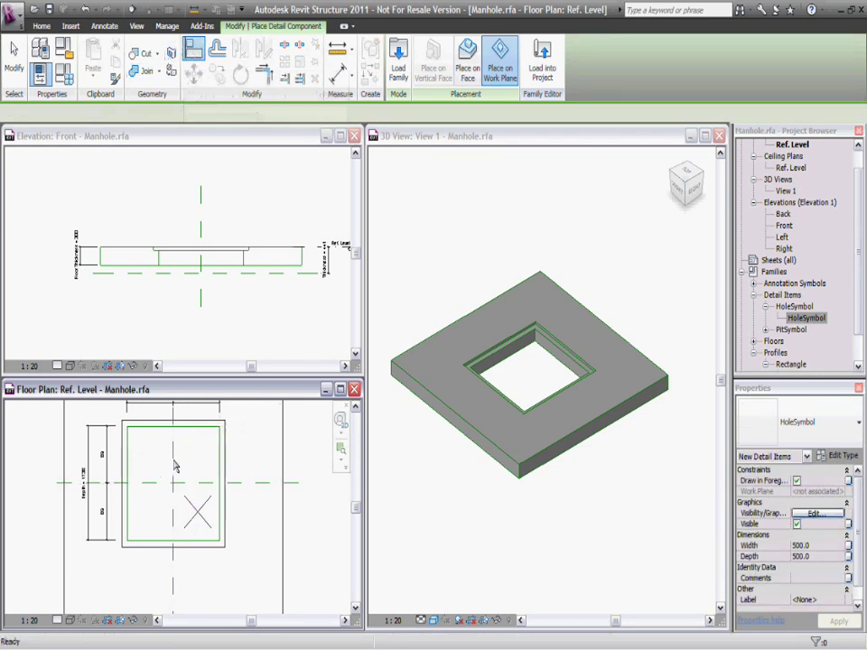
{"action": "left_click", "coordinate": [175, 467]}
{"action": "left_click", "coordinate": [196, 515]}
{"action": "left_click", "coordinate": [193, 534]}
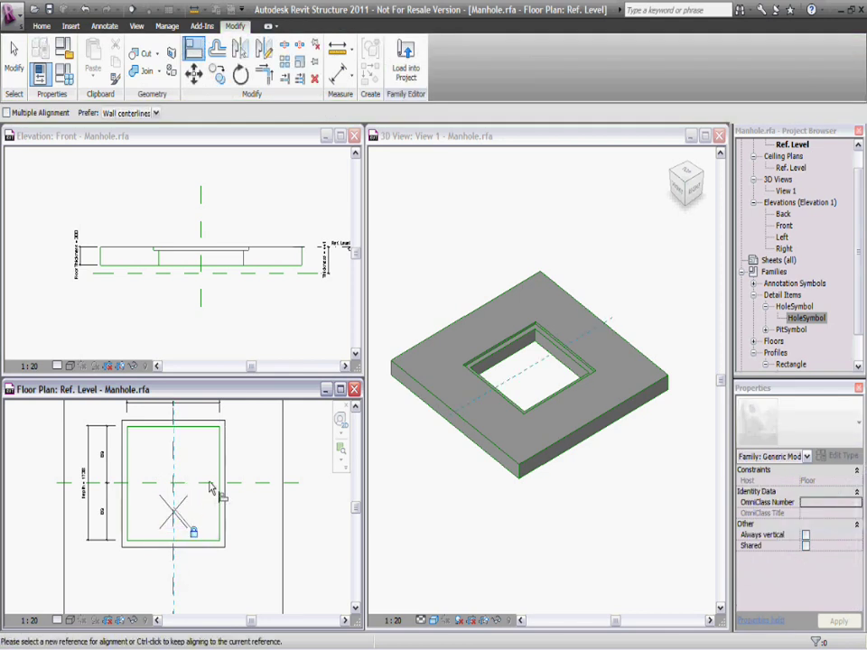
- Align the HoleSymbol onto the horizontal centre reference plane and select it
{"action": "left_click", "coordinate": [198, 483]}
{"action": "left_click", "coordinate": [184, 511]}
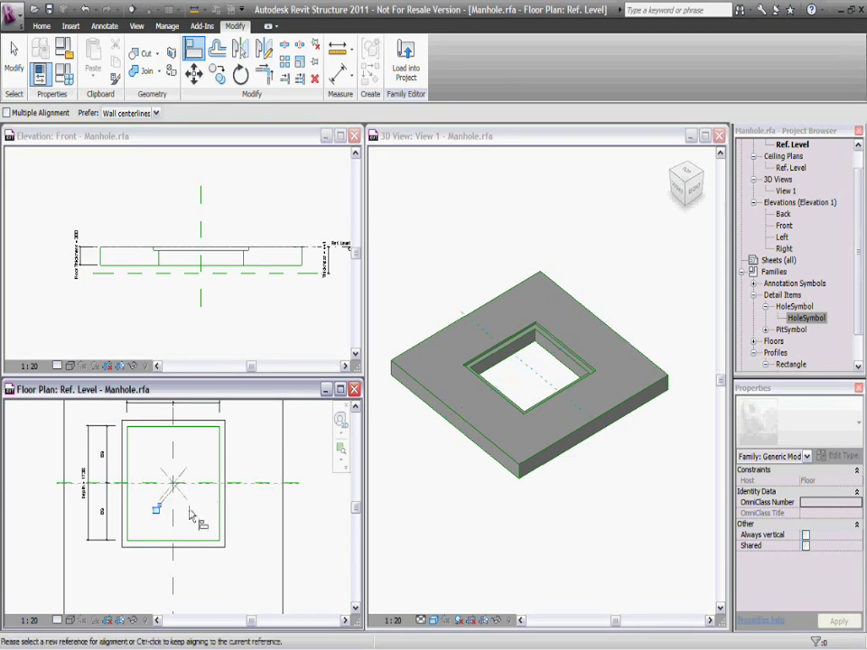
{"action": "key", "text": "Escape"}
{"action": "key", "text": "Escape"}
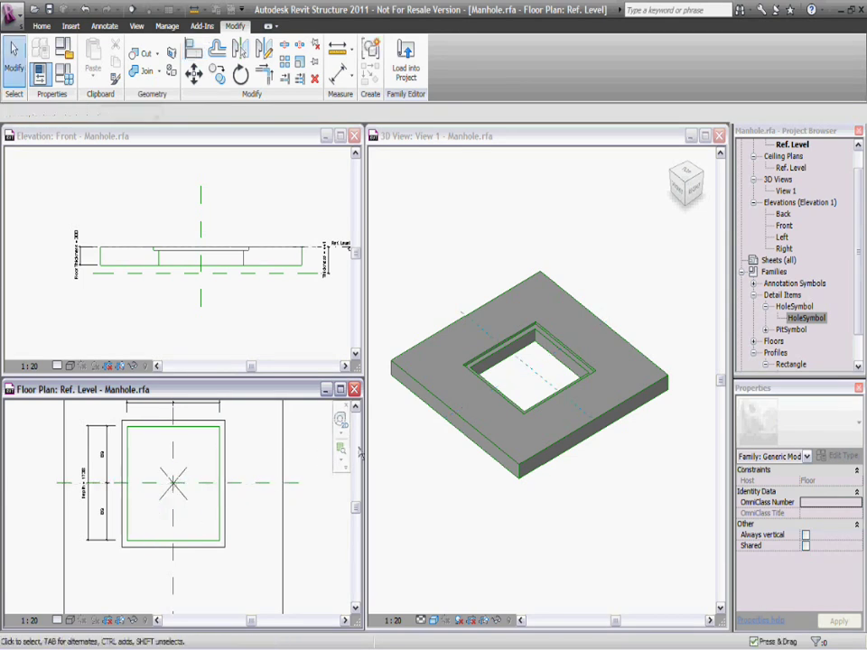
{"action": "left_click", "coordinate": [174, 483]}
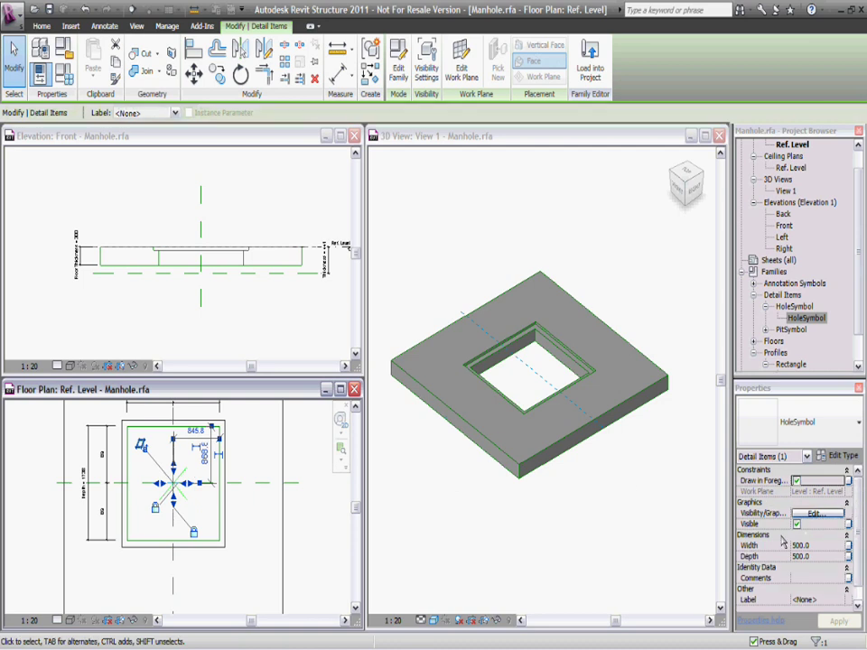
- Link the HoleSymbol's Visible, Width and Depth to the Hole, Width and Depth parameters
{"action": "left_click", "coordinate": [848, 525]}
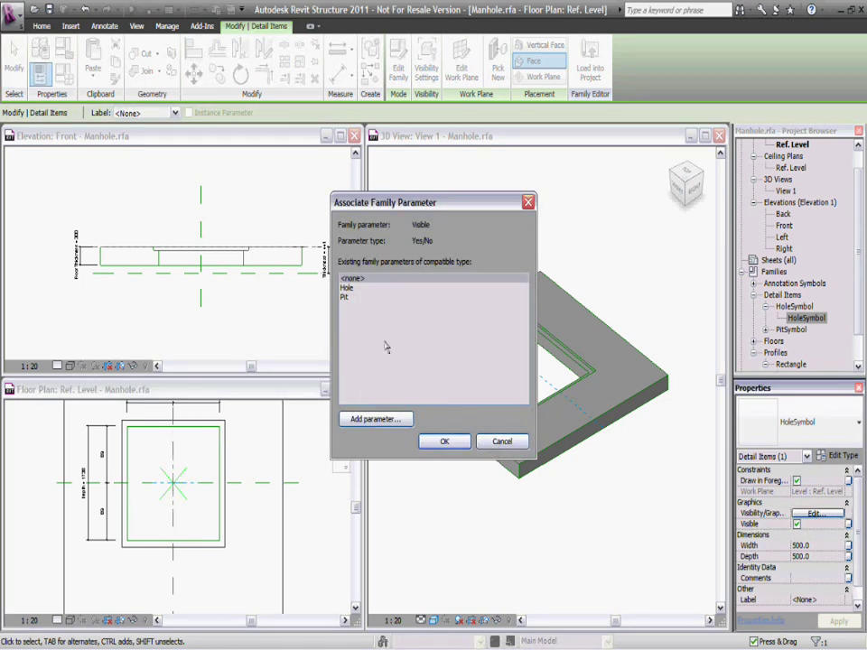
{"action": "left_click", "coordinate": [347, 288]}
{"action": "left_click", "coordinate": [444, 441]}
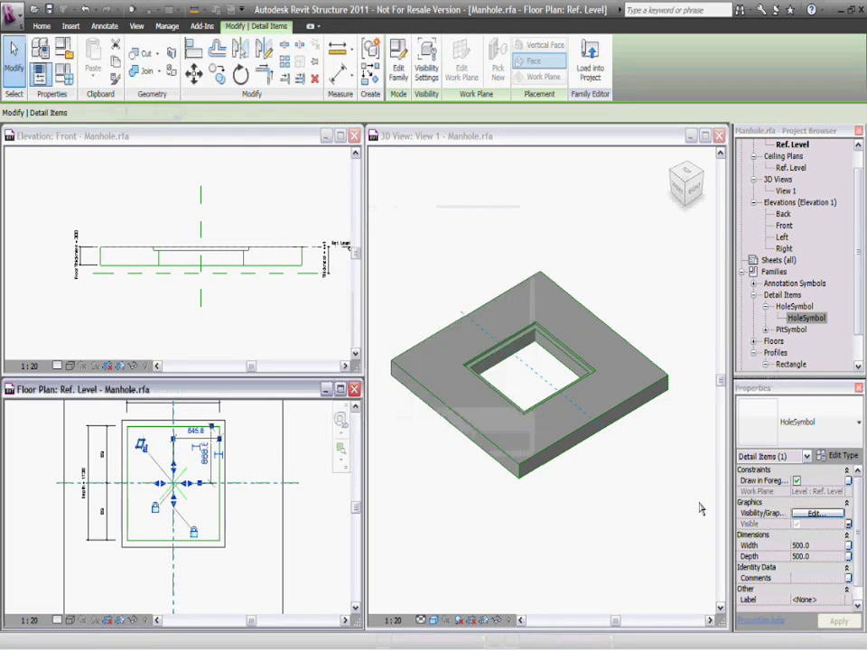
{"action": "left_click", "coordinate": [848, 545]}
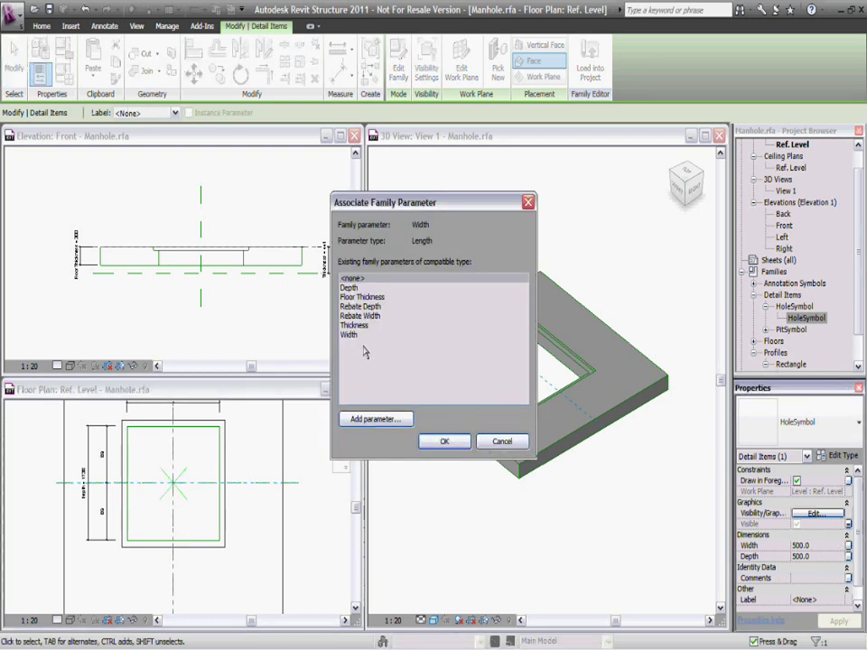
{"action": "left_click", "coordinate": [444, 441]}
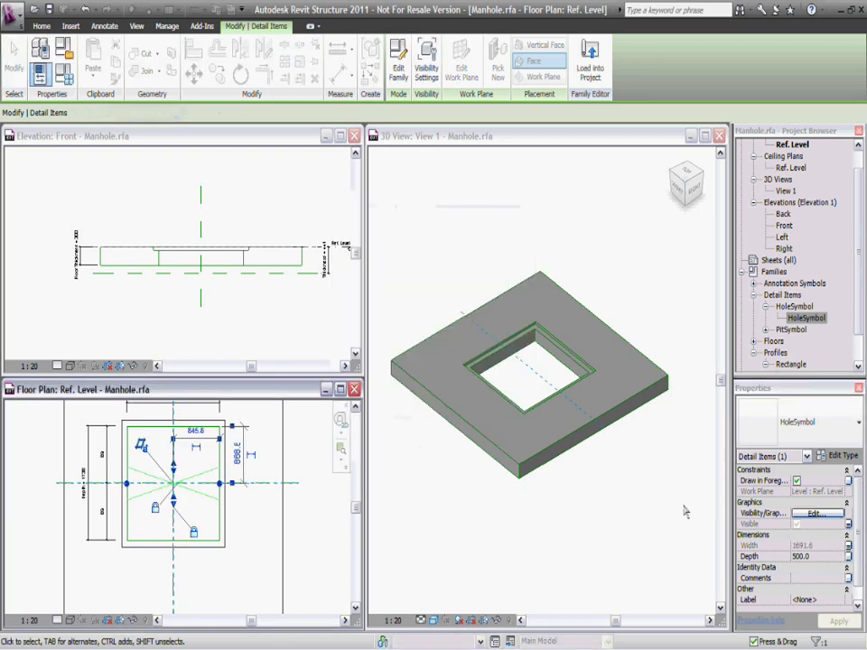
{"action": "left_click", "coordinate": [848, 556]}
{"action": "left_click", "coordinate": [348, 287]}
{"action": "left_click", "coordinate": [443, 441]}
{"action": "left_click", "coordinate": [322, 493]}
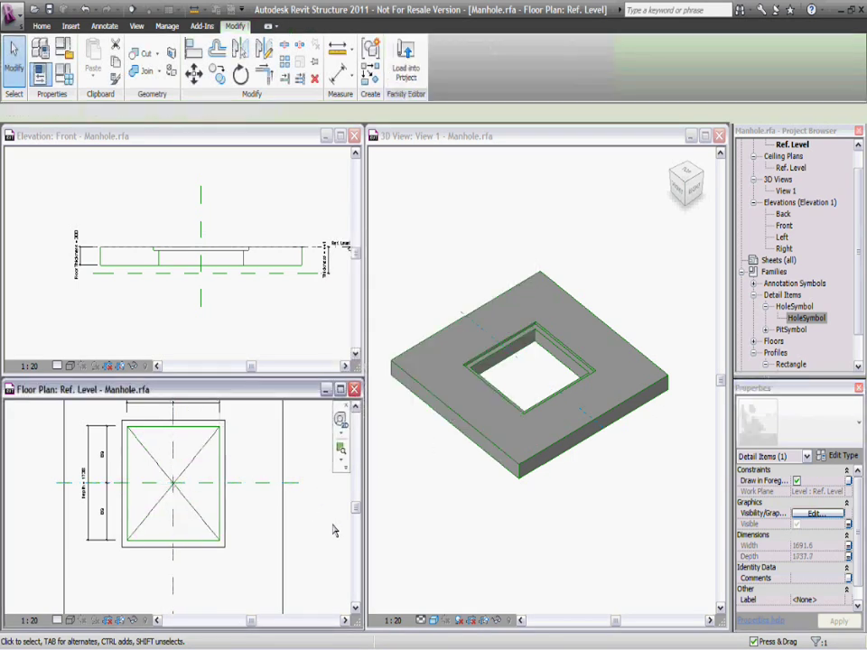
{"action": "left_click", "coordinate": [764, 331]}
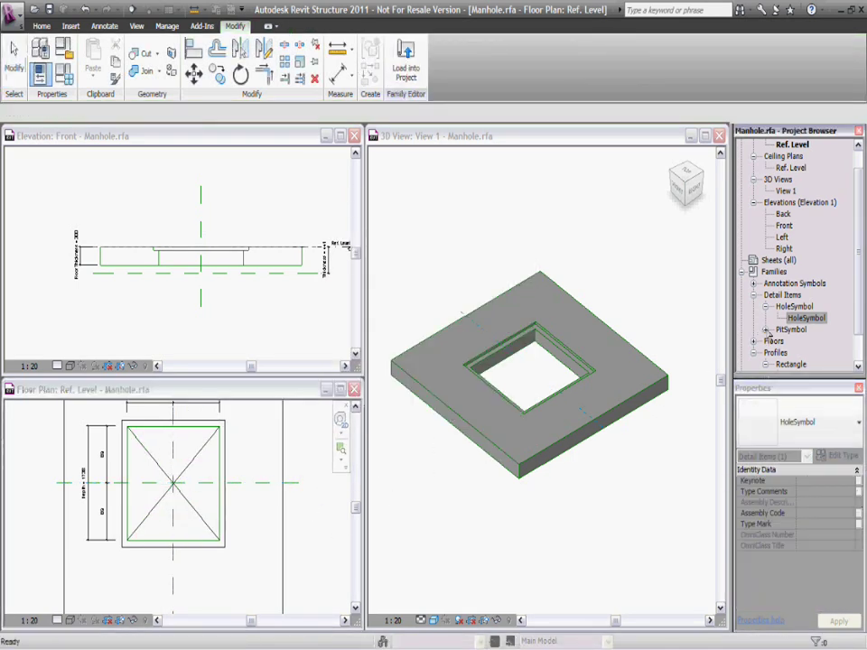
- Place a single PitSymbol inside the opening in the floor plan
{"action": "left_click", "coordinate": [801, 341]}
{"action": "left_click_drag", "start_coordinate": [250, 451], "coordinate": [198, 442]}
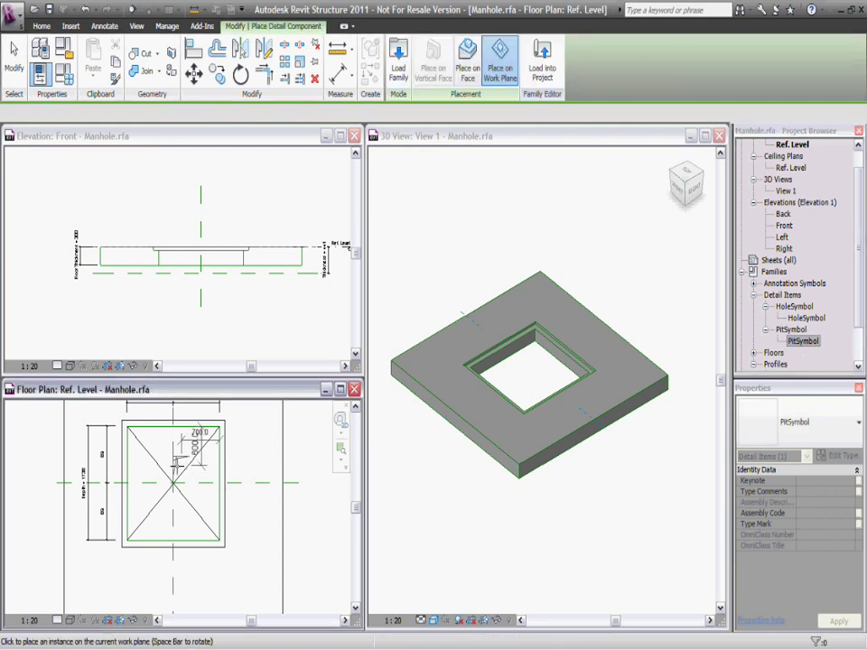
{"action": "left_click", "coordinate": [206, 488]}
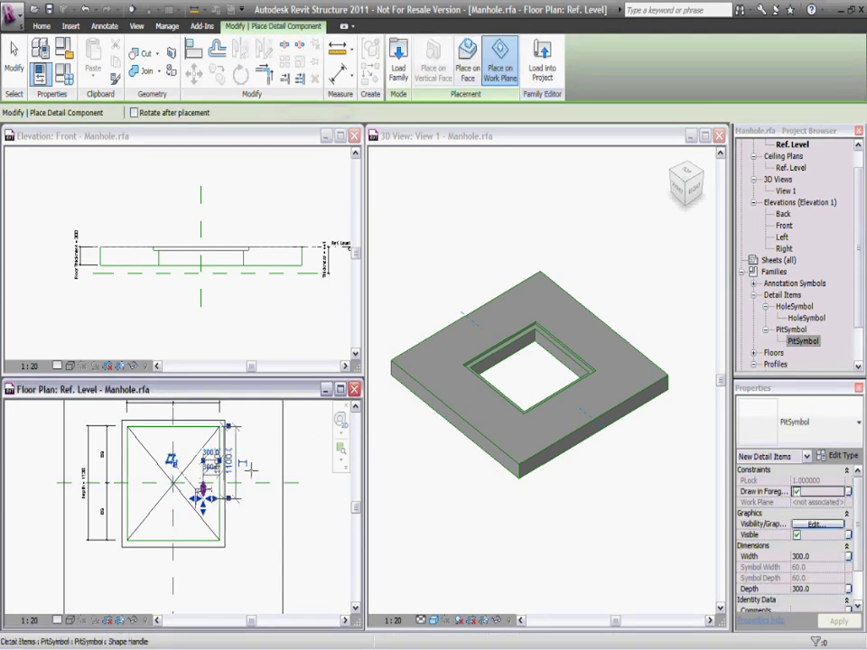
{"action": "scroll", "coordinate": [238, 466], "scroll_direction": "up", "scroll_amount": 2}
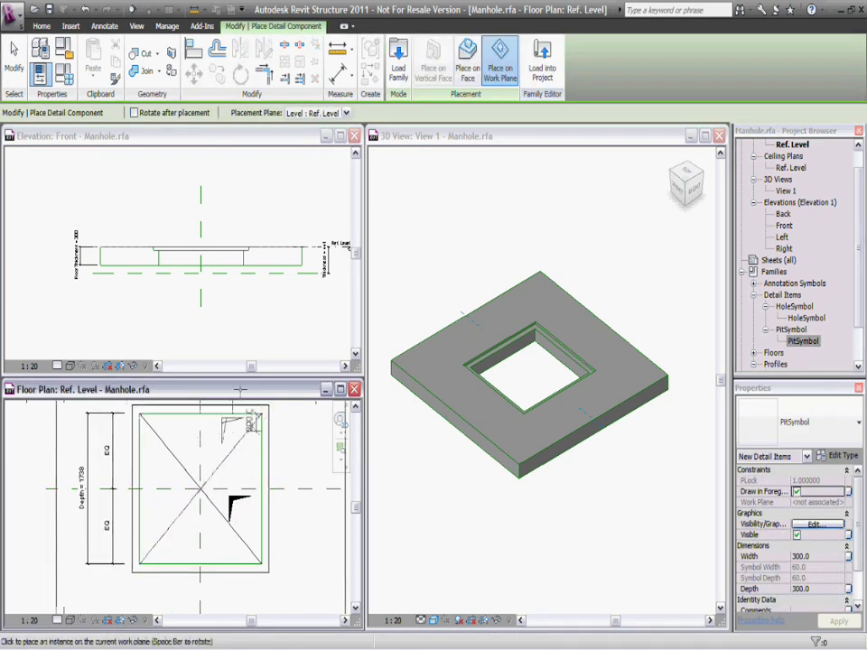
{"action": "key", "text": "Escape"}
- Align the PitSymbol onto the vertical and horizontal centre reference planes, then select it
{"action": "left_click", "coordinate": [193, 50]}
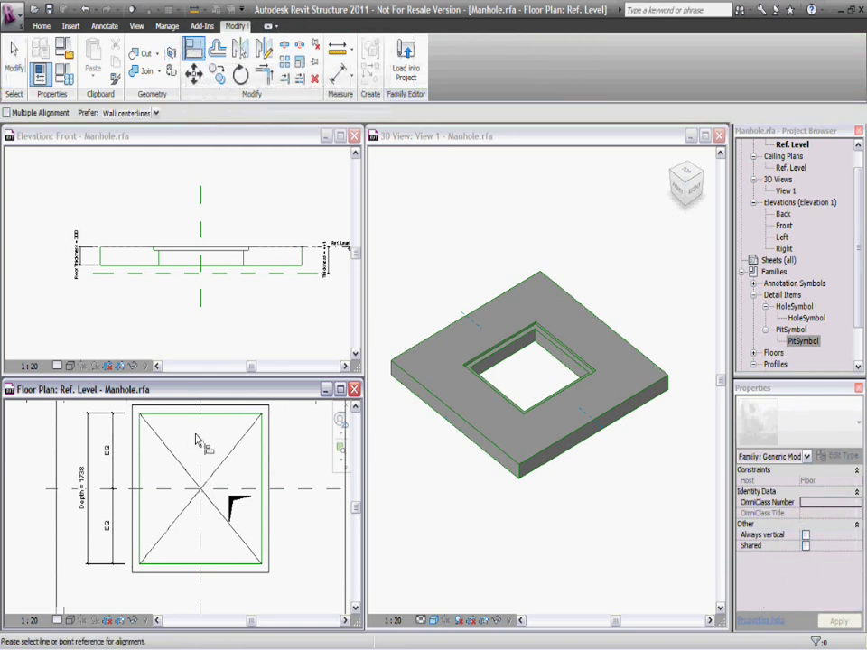
{"action": "left_click", "coordinate": [201, 501]}
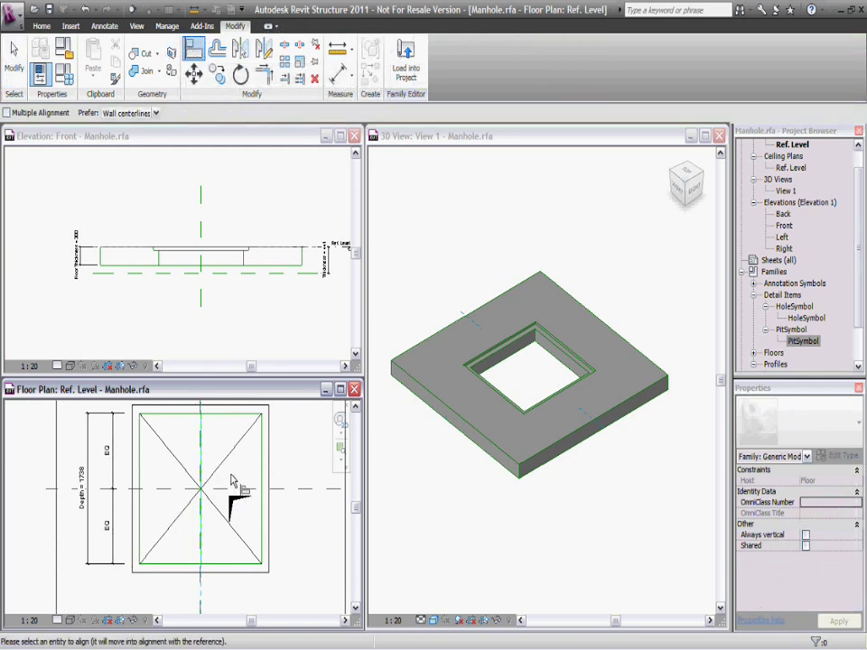
{"action": "key", "text": "Escape"}
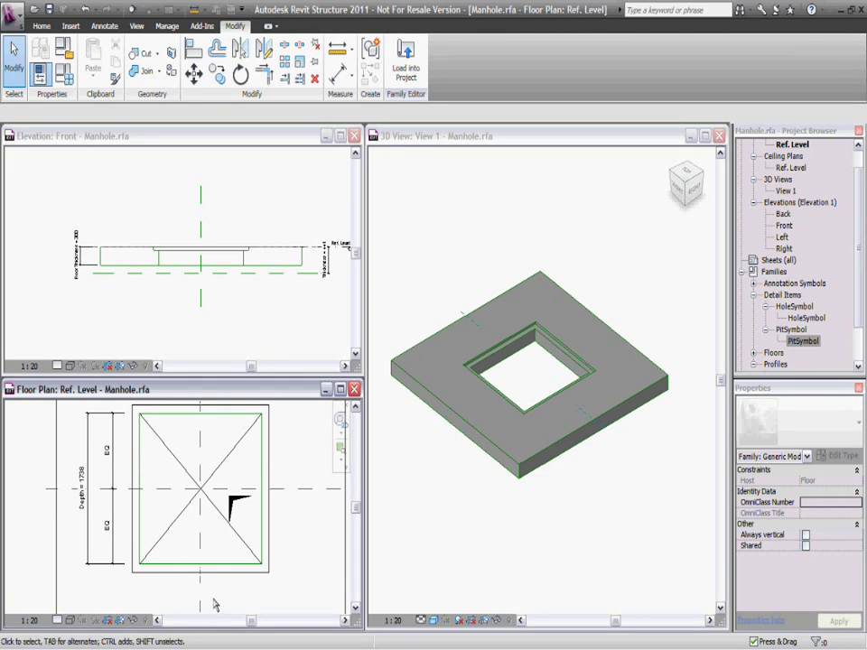
{"action": "left_click", "coordinate": [193, 51]}
{"action": "left_click", "coordinate": [201, 469]}
{"action": "left_click", "coordinate": [237, 510]}
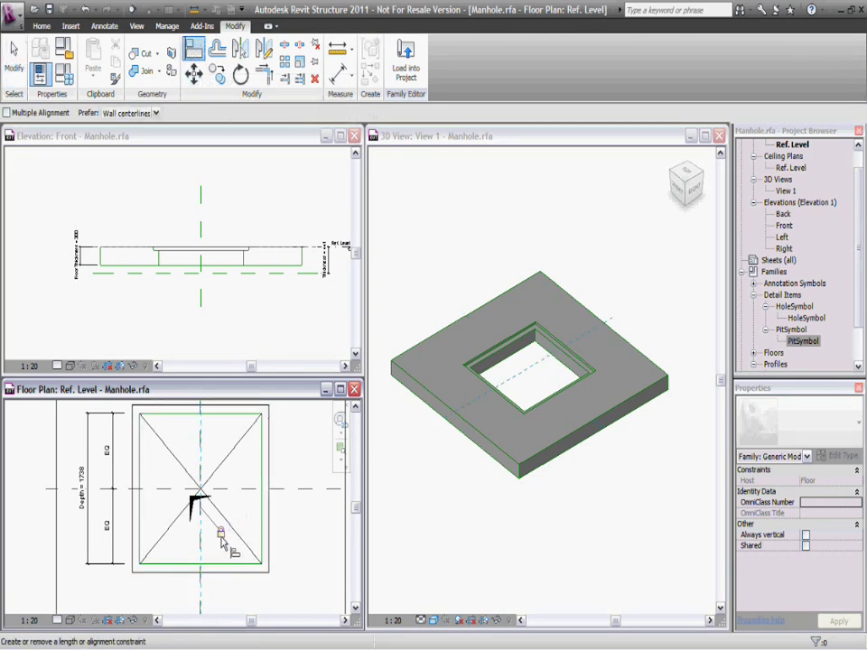
{"action": "left_click", "coordinate": [270, 492]}
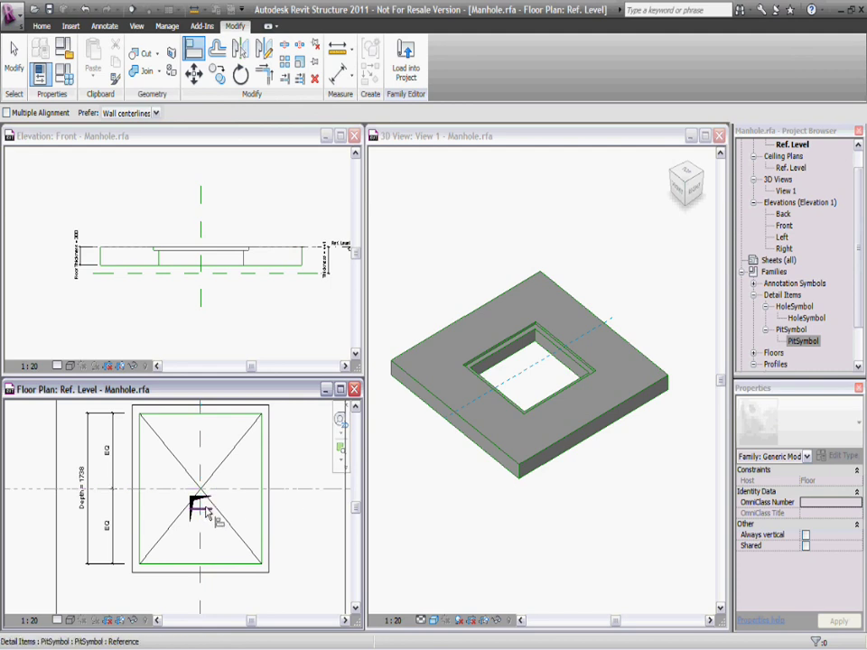
{"action": "left_click", "coordinate": [203, 496]}
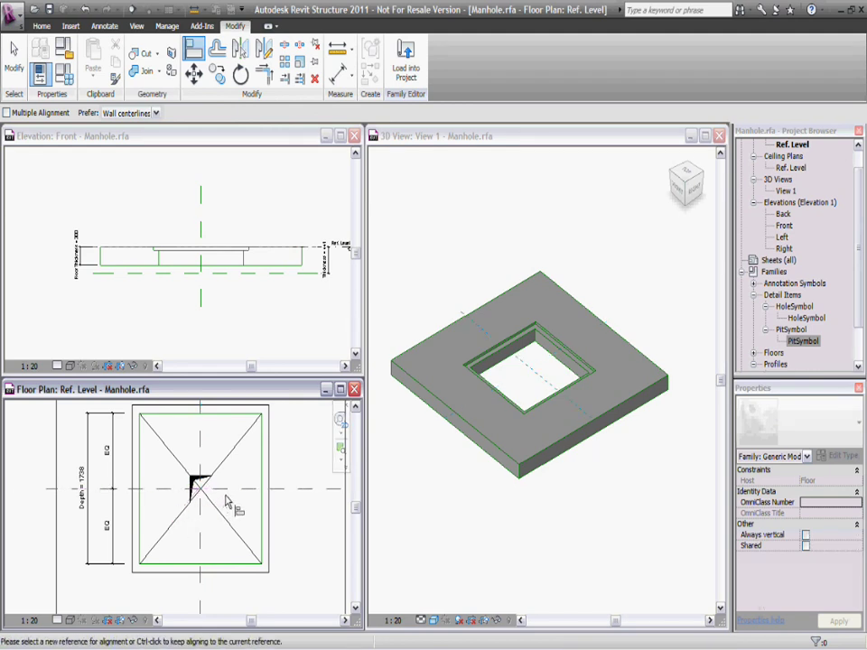
{"action": "key", "text": "Escape"}
{"action": "key", "text": "Escape"}
{"action": "left_click", "coordinate": [200, 481]}
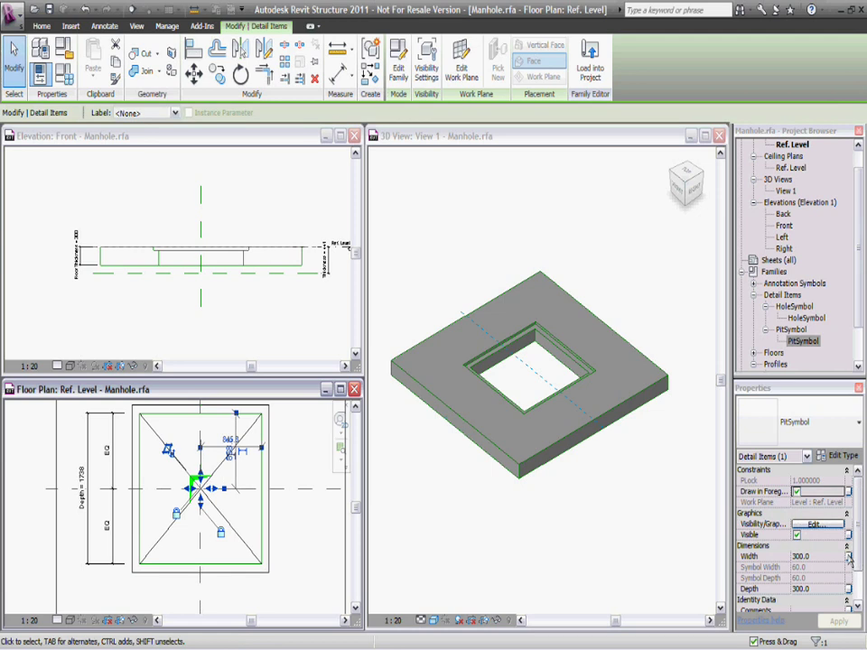
- Link the PitSymbol's Width, Depth and Visible properties to the Width, Depth and Pit parameters
{"action": "left_click", "coordinate": [849, 559]}
{"action": "left_click", "coordinate": [348, 334]}
{"action": "left_click", "coordinate": [444, 443]}
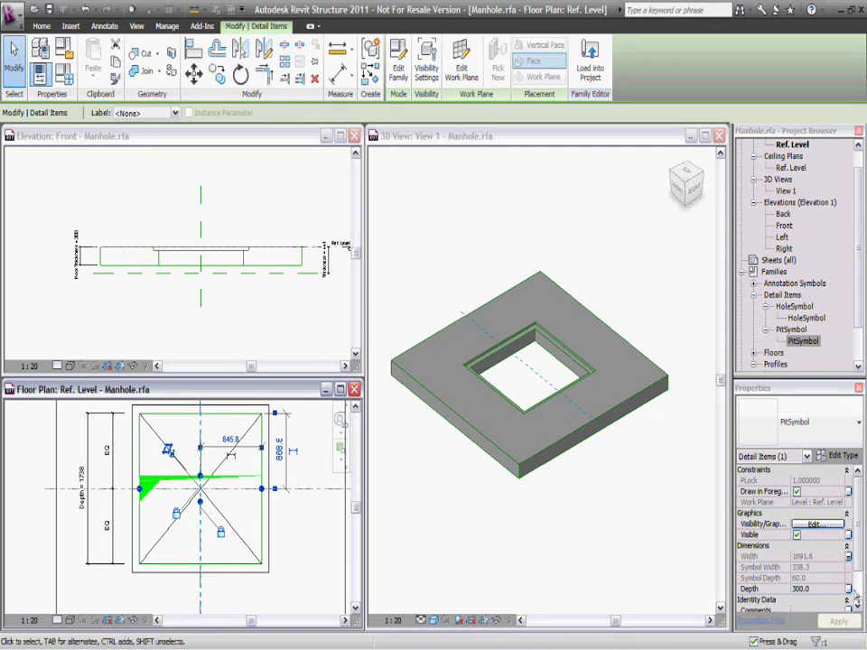
{"action": "left_click", "coordinate": [849, 590]}
{"action": "left_click", "coordinate": [349, 287]}
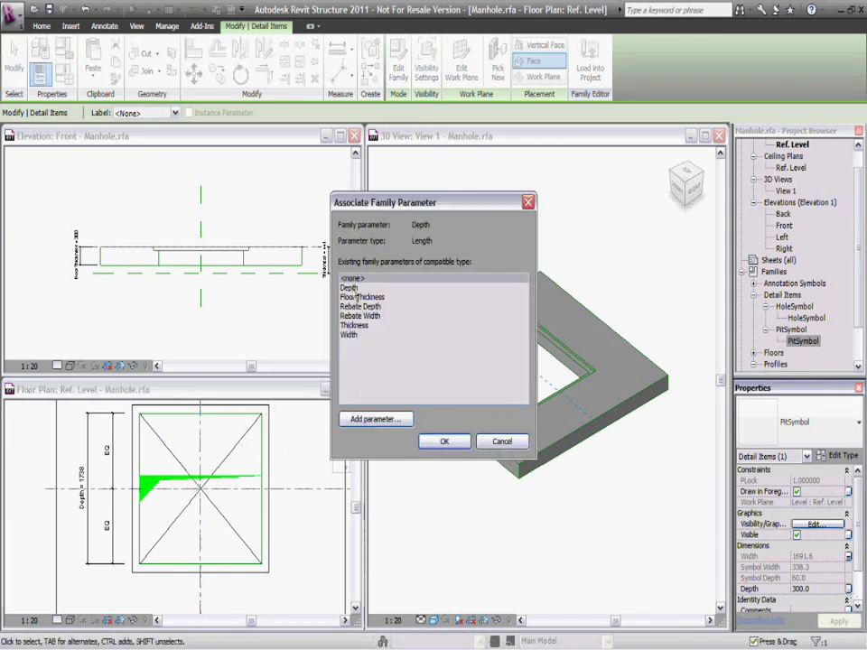
{"action": "left_click", "coordinate": [443, 443]}
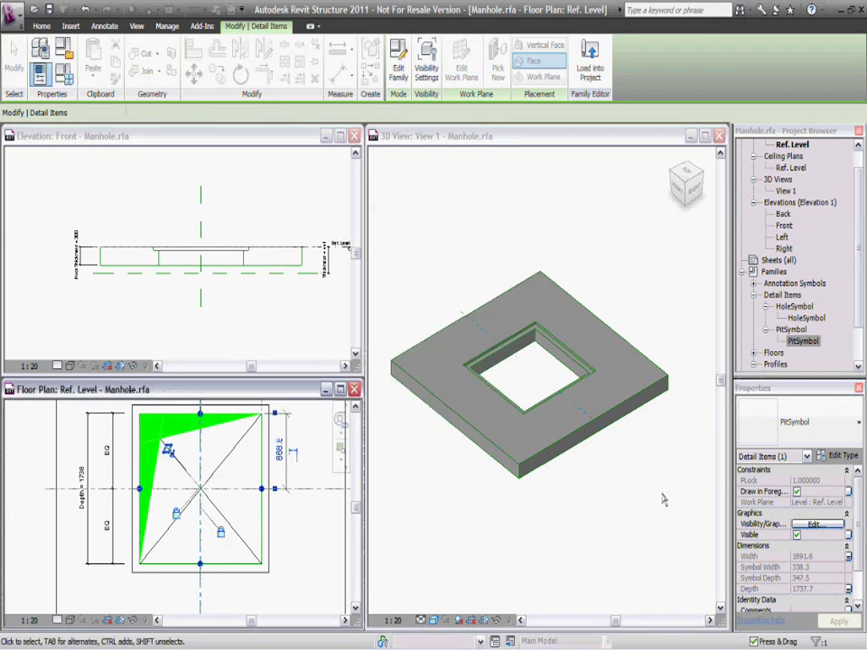
{"action": "left_click", "coordinate": [848, 534]}
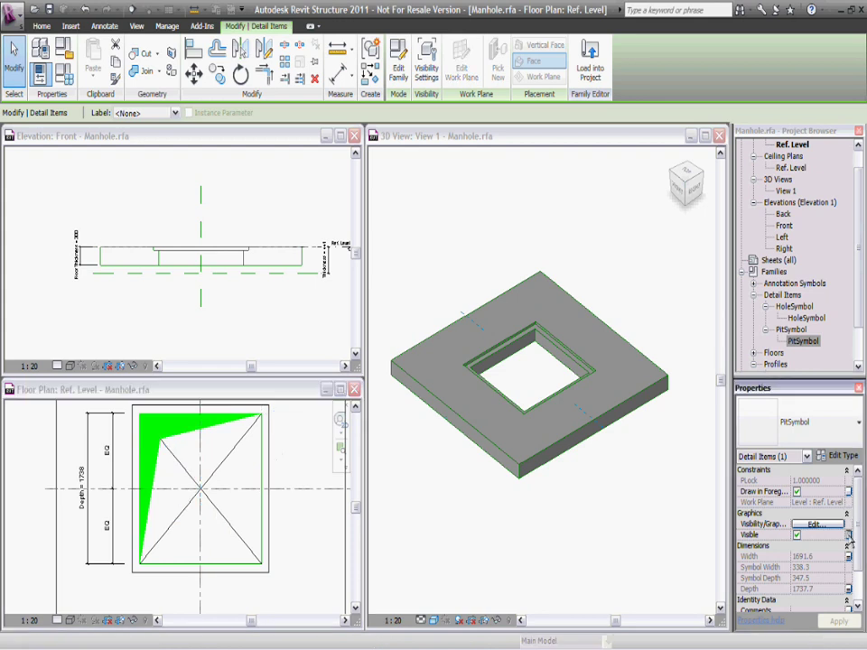
{"action": "left_click", "coordinate": [344, 297]}
{"action": "left_click", "coordinate": [443, 441]}
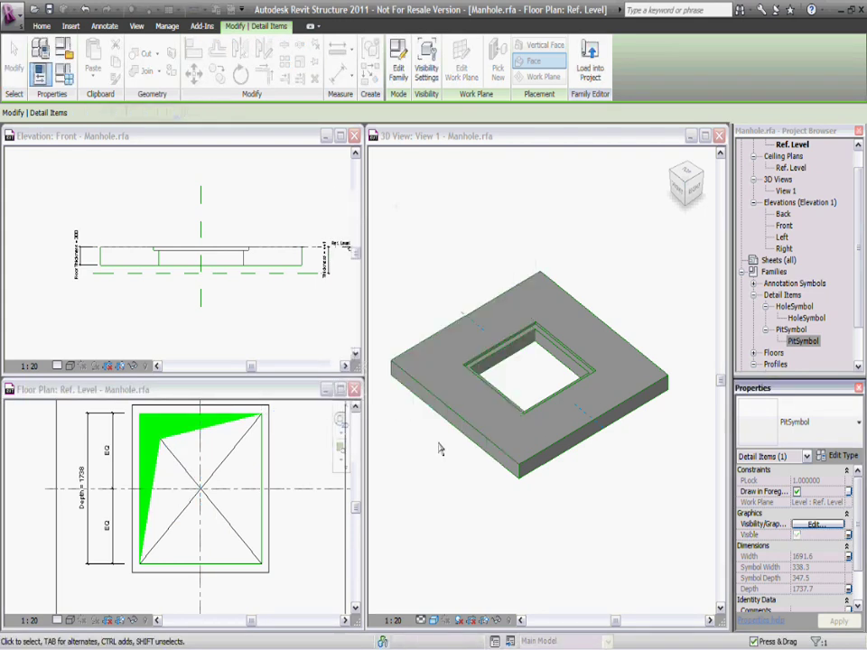
{"action": "left_click", "coordinate": [308, 540]}
{"action": "scroll", "coordinate": [307, 540], "scroll_direction": "down", "scroll_amount": 2}
{"action": "middle_click_drag", "start_coordinate": [308, 540], "coordinate": [262, 535]}
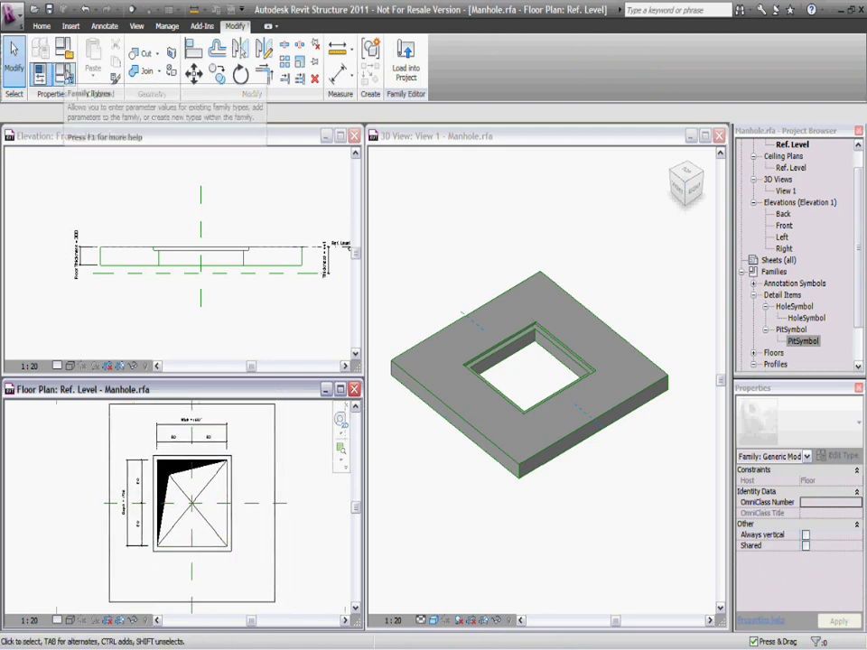
- Add the shared Penetration Type parameter from Concrete - General, instance-based, grouped under Graphics
{"action": "left_click", "coordinate": [64, 74]}
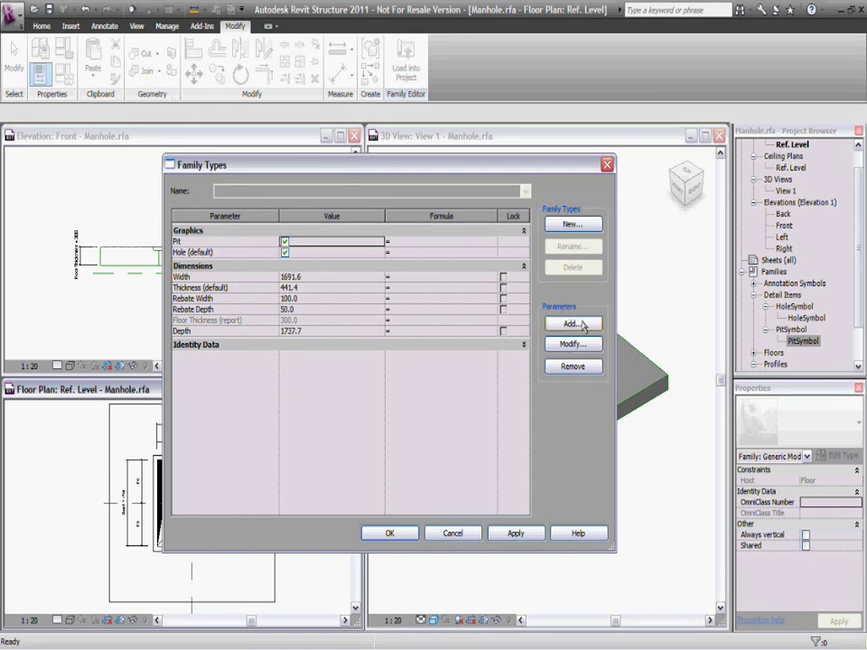
{"action": "left_click", "coordinate": [582, 325]}
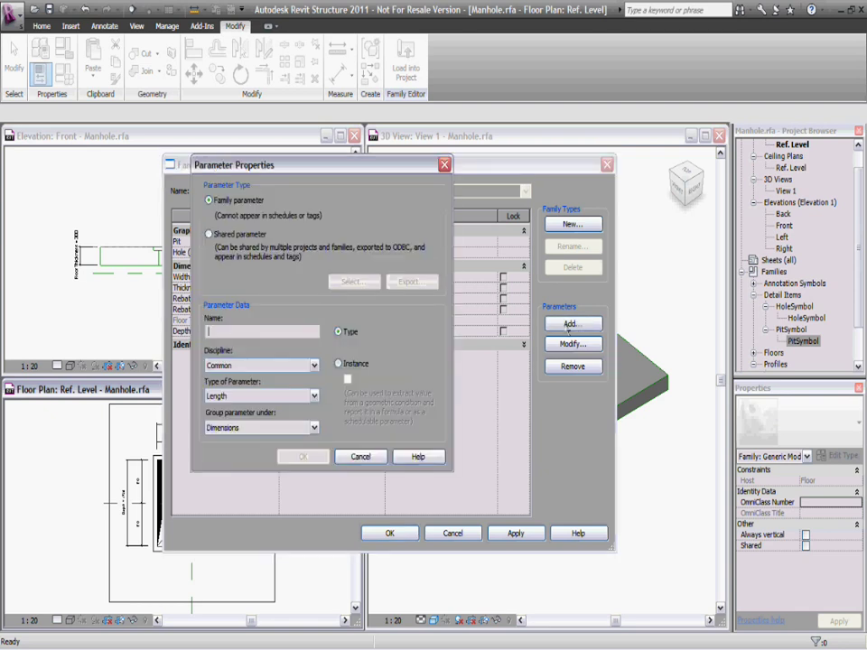
{"action": "left_click", "coordinate": [230, 235]}
{"action": "left_click", "coordinate": [352, 281]}
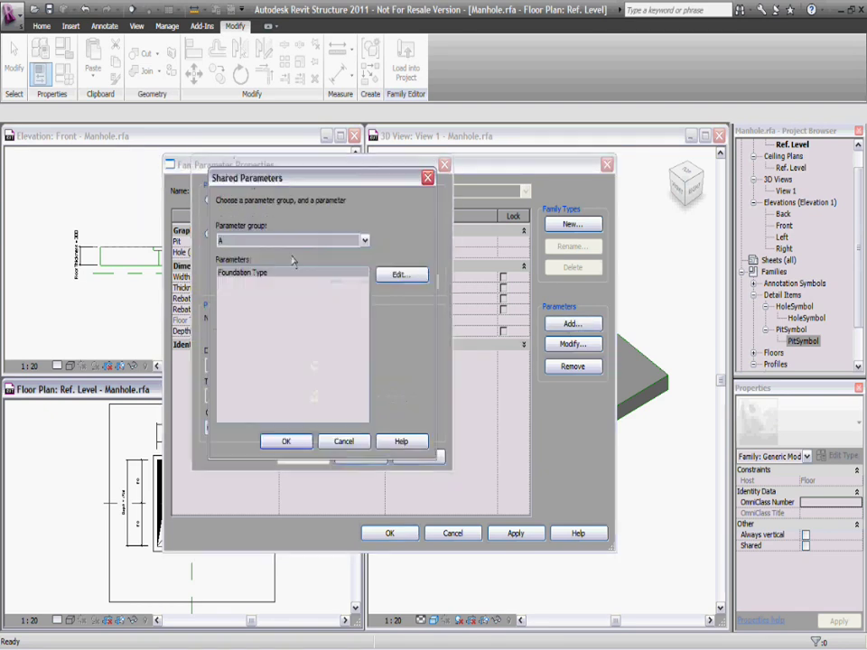
{"action": "left_click", "coordinate": [283, 241]}
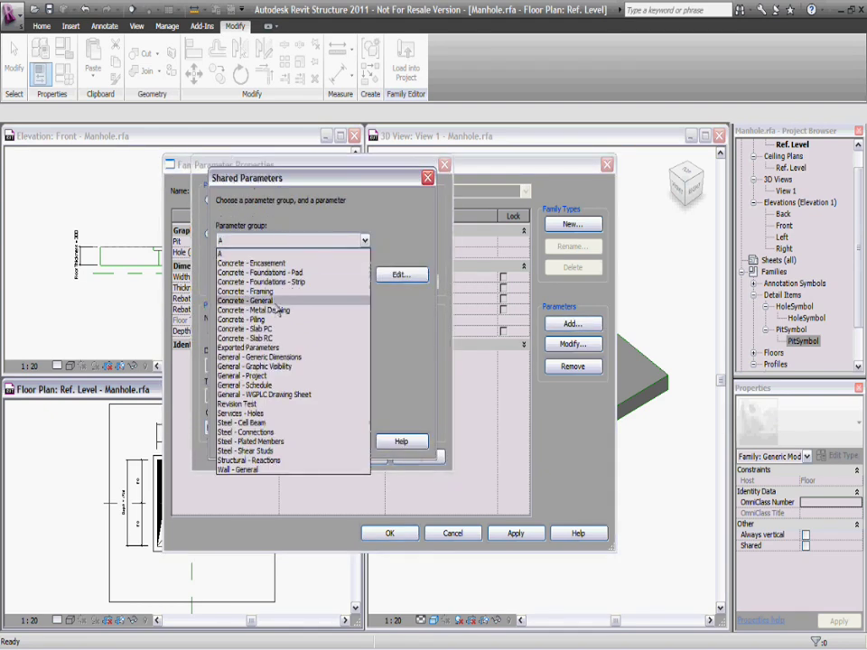
{"action": "left_click", "coordinate": [262, 301]}
{"action": "left_click", "coordinate": [287, 440]}
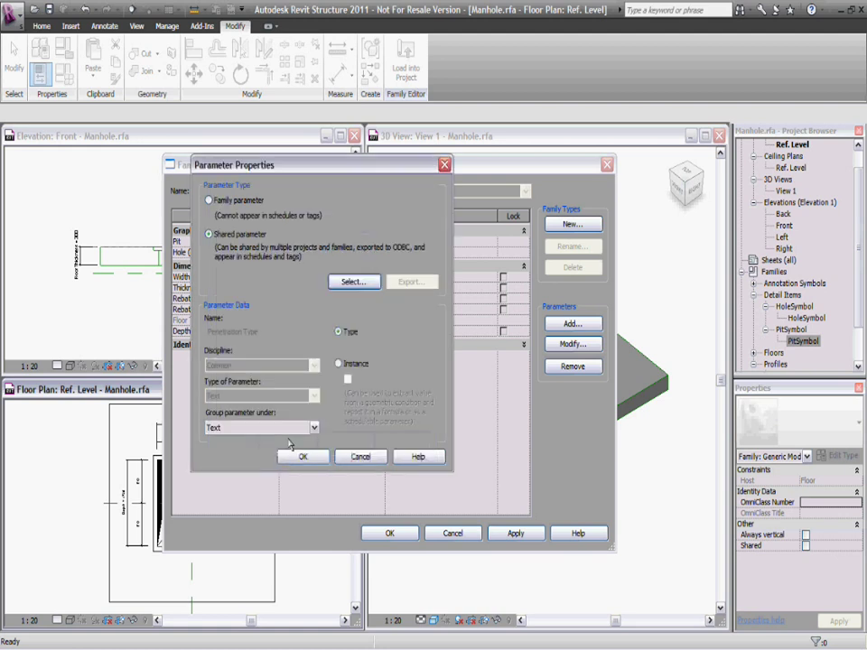
{"action": "left_click", "coordinate": [280, 432]}
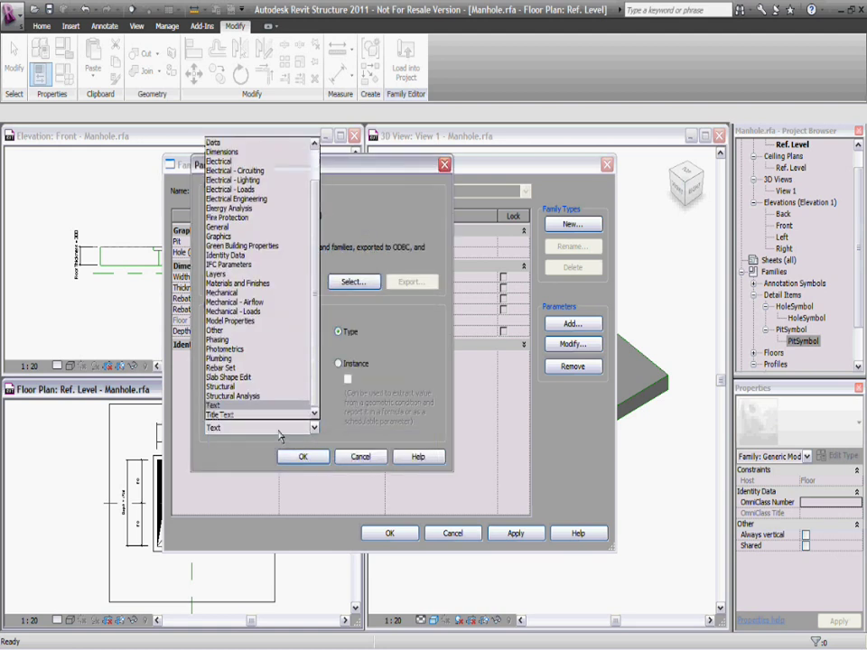
{"action": "left_click", "coordinate": [249, 238]}
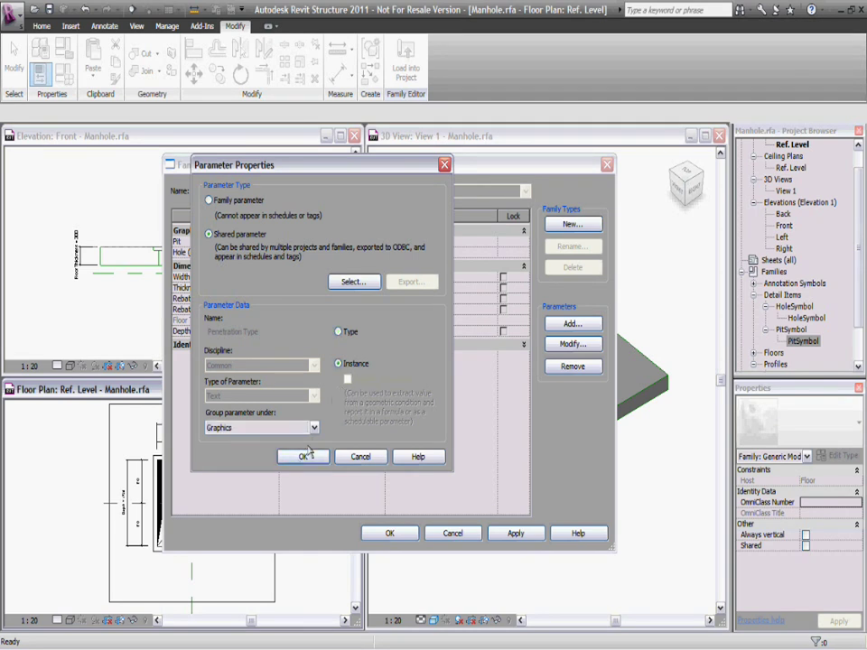
{"action": "left_click", "coordinate": [303, 456]}
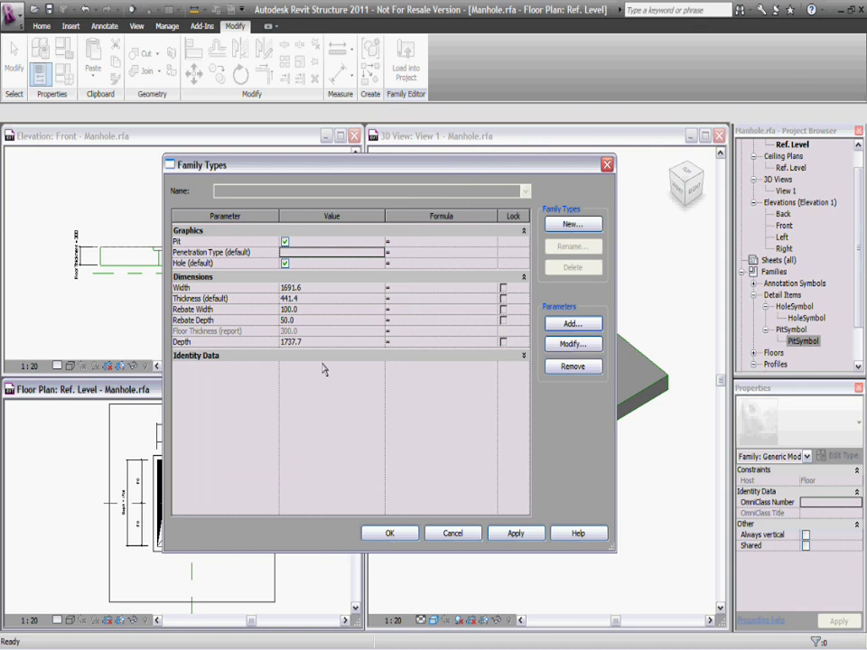
- Type or(Thickness<Floor Thickness, Thickness=Floor Thickness) as a formula in the Pit row
{"action": "left_click", "coordinate": [402, 248]}
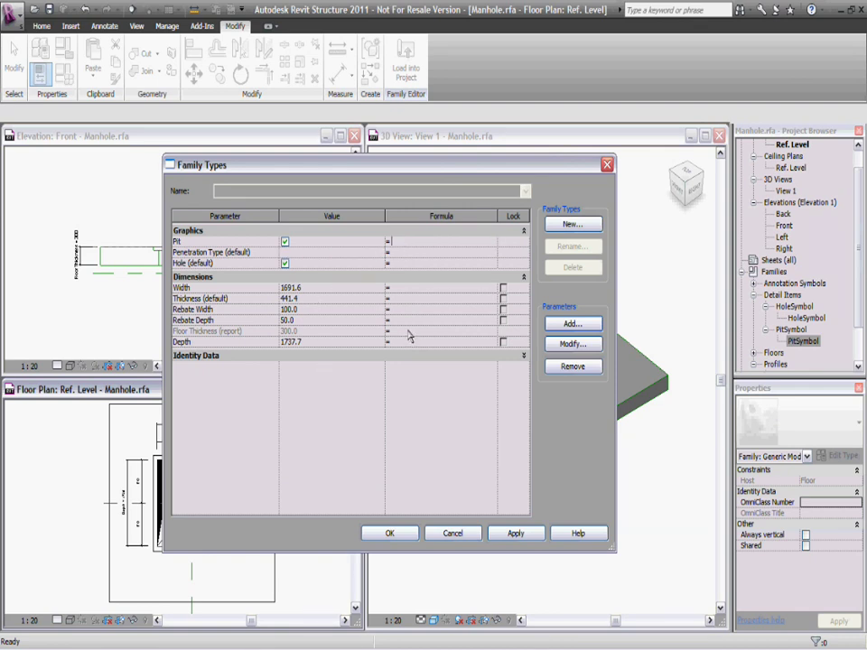
{"action": "type", "text": "if"}
{"action": "key", "text": "BackSpace"}
{"action": "key", "text": "BackSpace"}
{"action": "type", "text": "or"}
{"action": "type", "text": "("}
{"action": "type", "text": "Pit"}
{"action": "key", "text": "BackSpace"}
{"action": "type", "text": "Thickness<Floor Thickness"}
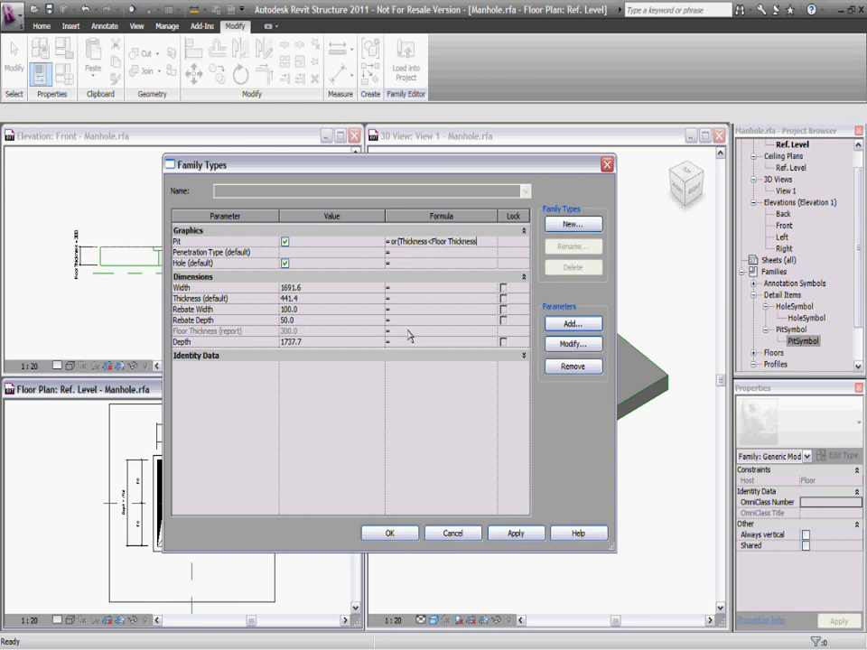
{"action": "type", "text": ",Thickness=Floor Thickness"}
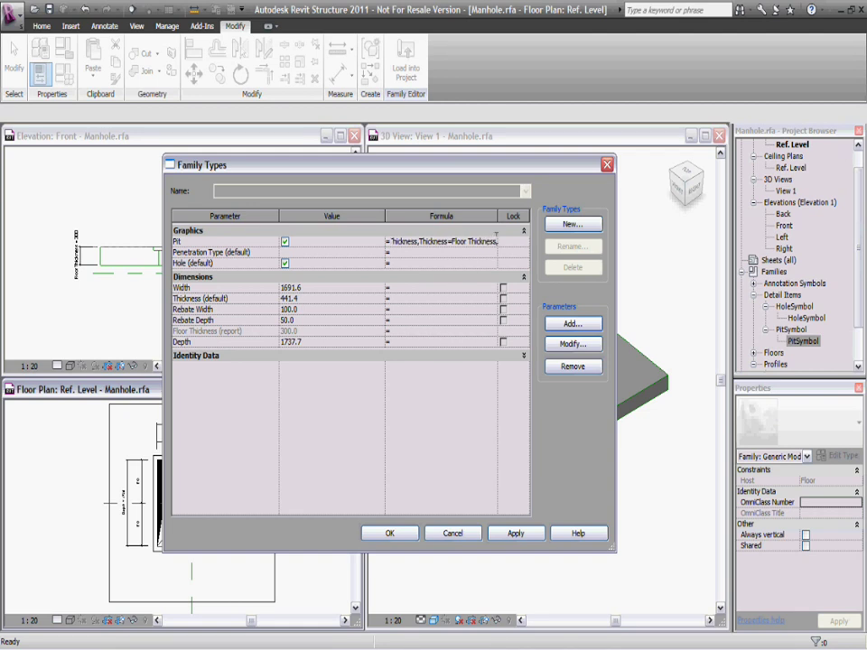
- Move the formula to Hole using > instead of <, and enter not(Pit) for Pit
{"action": "key", "text": "Home"}
{"action": "key", "text": "shift+End"}
{"action": "key", "text": "Delete"}
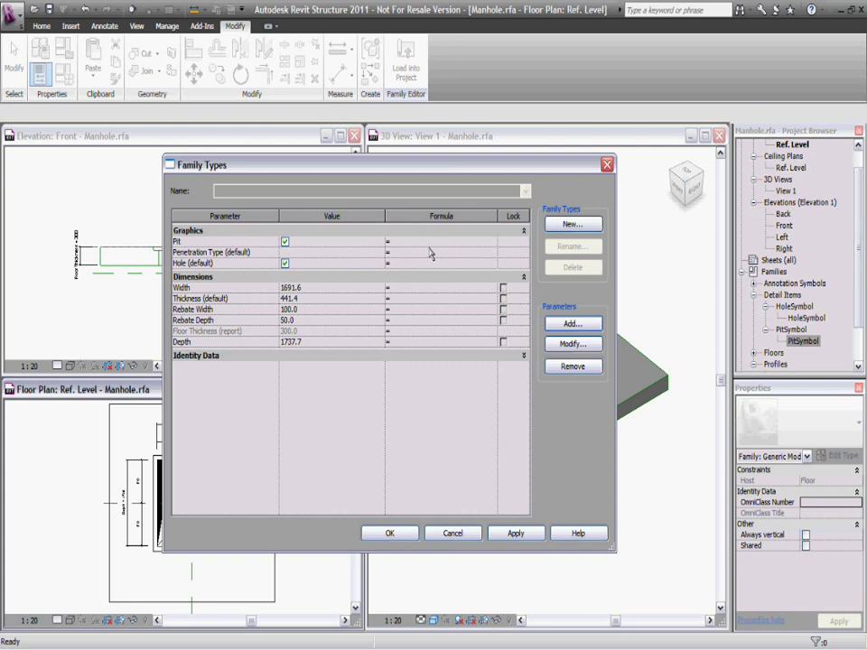
{"action": "left_click", "coordinate": [420, 262]}
{"action": "key", "text": "ctrl+v"}
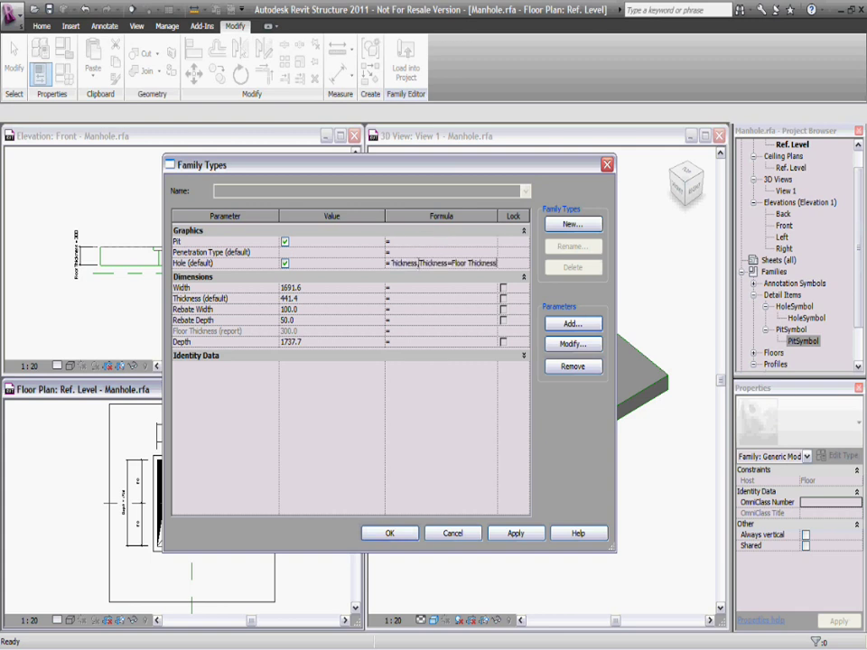
{"action": "type", "text": ")"}
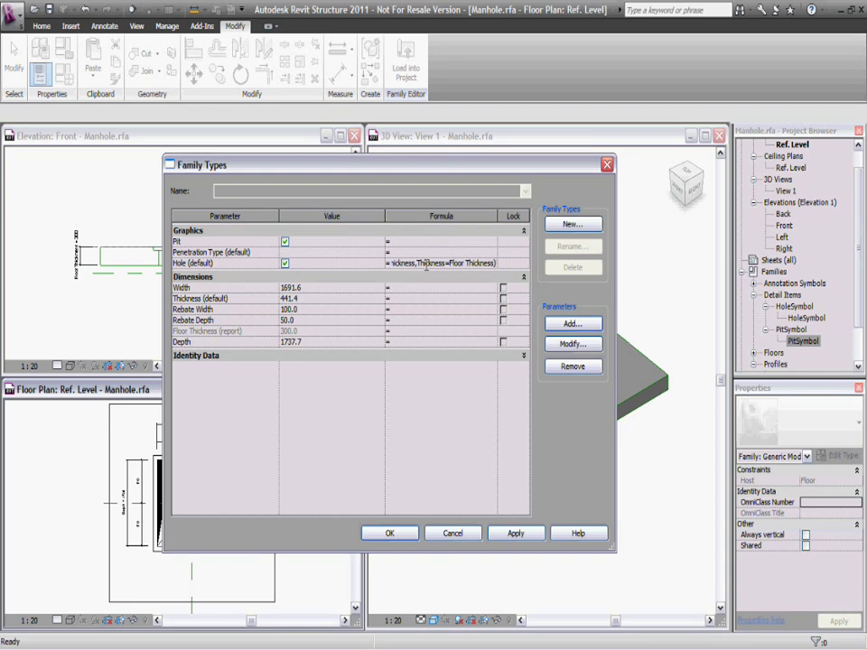
{"action": "key", "text": "Home"}
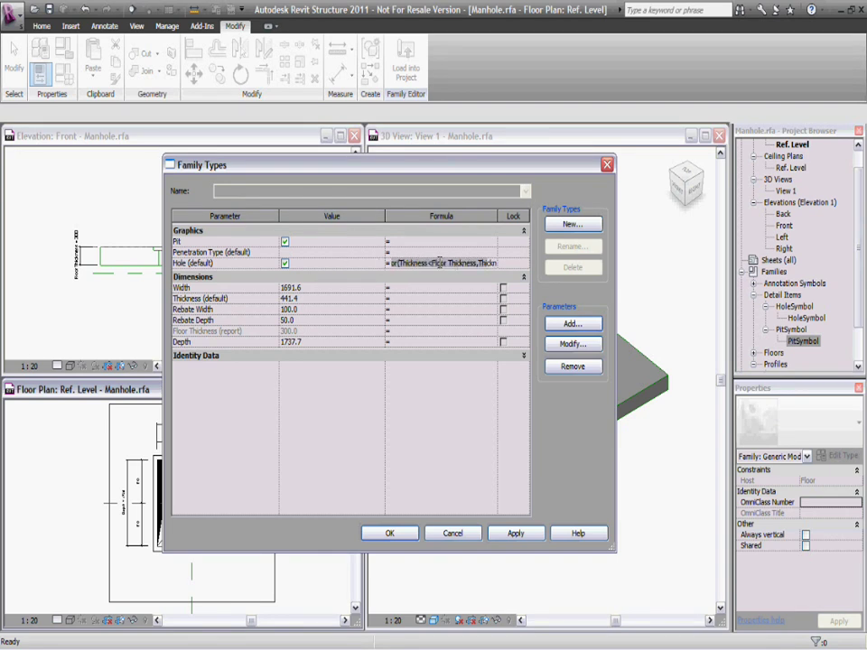
{"action": "type", "text": "or"}
{"action": "key", "text": "BackSpace"}
{"action": "type", "text": ">"}
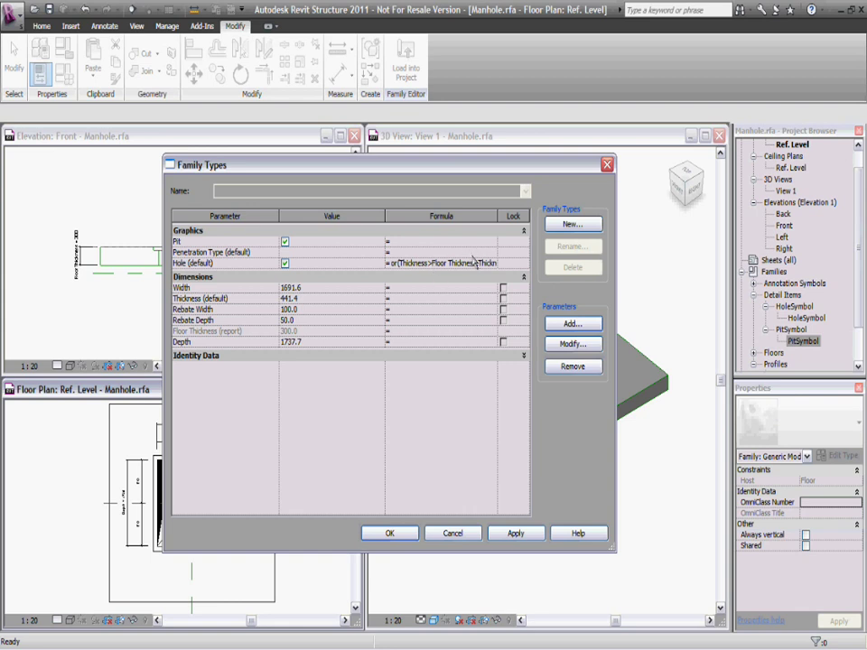
{"action": "key", "text": "Return"}
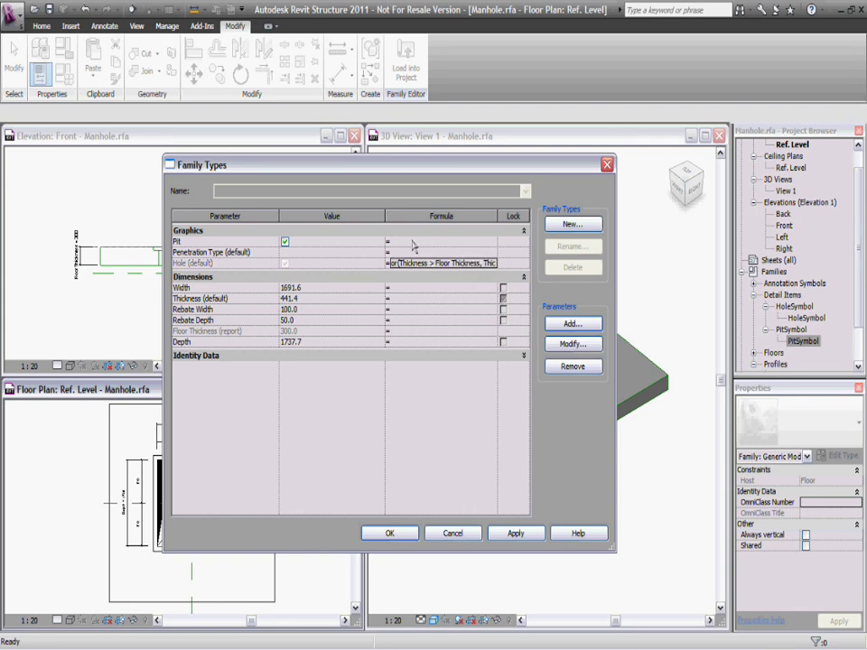
{"action": "type", "text": "not(Pit)"}
- Dismiss the circular-reference error and change Pit's formula to not(Hole)
{"action": "key", "text": "Return"}
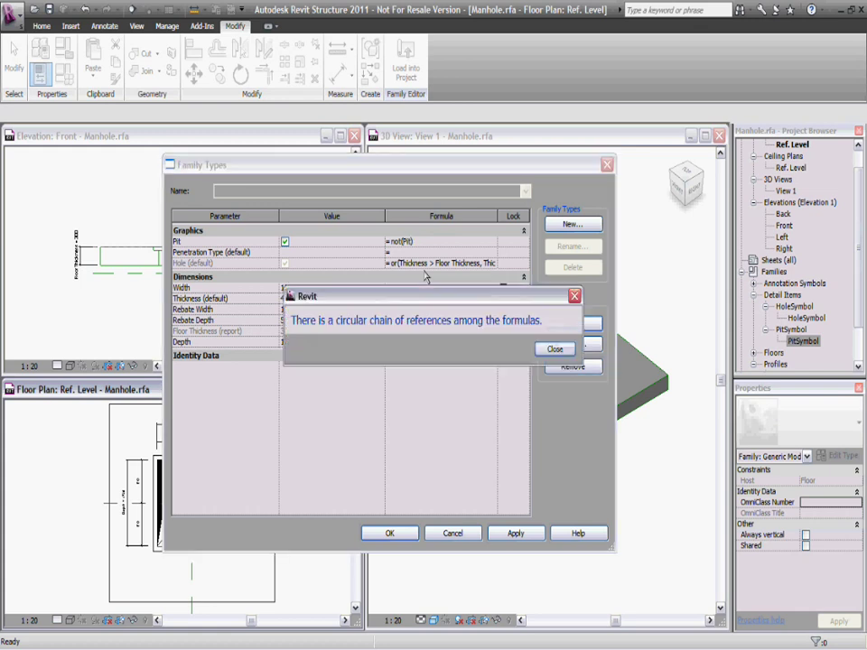
{"action": "left_click", "coordinate": [557, 349]}
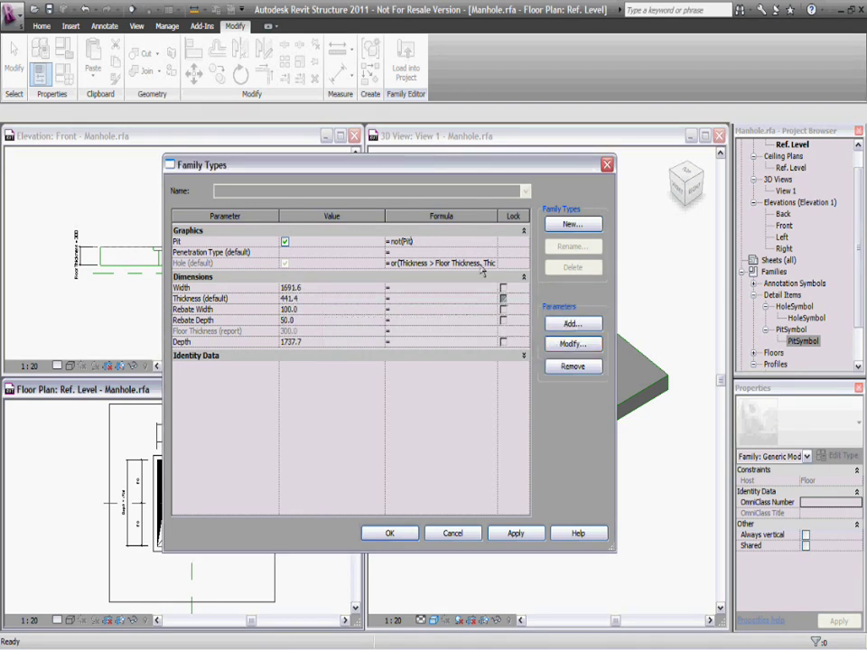
{"action": "key", "text": "BackSpace"}
{"action": "type", "text": "Hole"}
{"action": "key", "text": "Tab"}
- Set Penetration Type's formula to if(Hole, "Hole", "Pit") and apply the changes
{"action": "type", "text": "if"}
{"action": "type", "text": "(Hole"}
{"action": "type", "text": ", \"Hole\""}
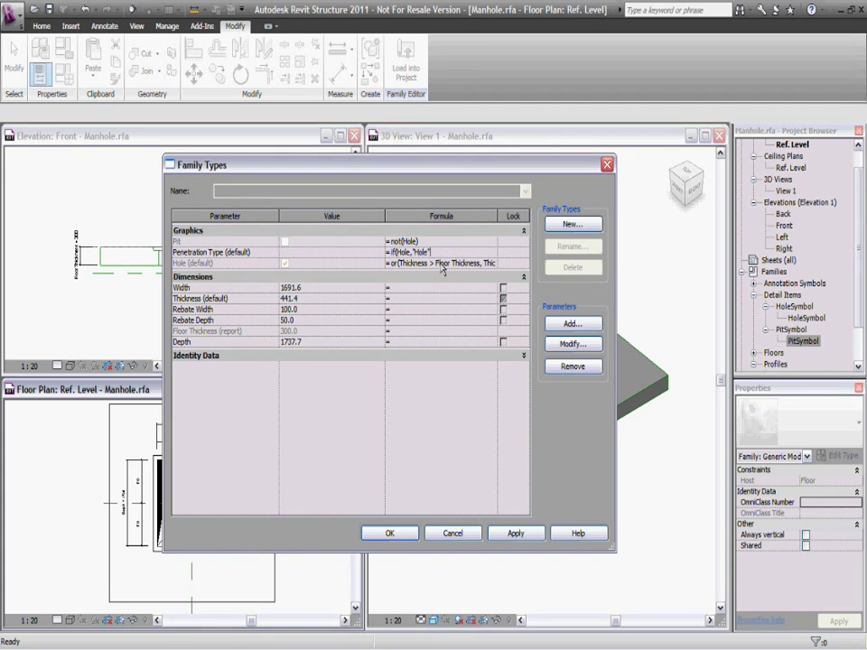
{"action": "type", "text": ", \"Pit"}
{"action": "type", "text": "\")"}
{"action": "key", "text": "Return"}
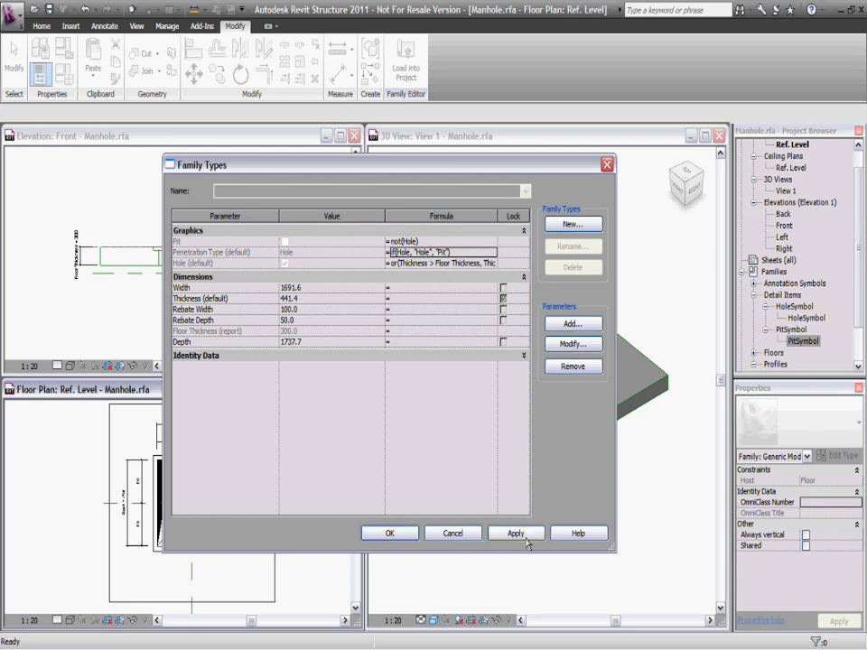
{"action": "left_click", "coordinate": [513, 533]}
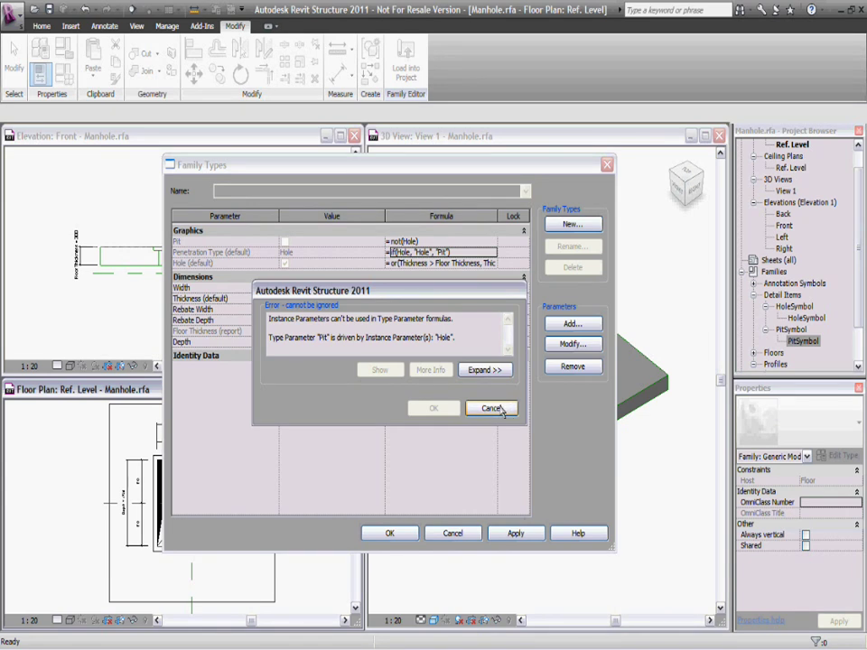
- Make Pit an instance parameter to clear the formula error, then apply and close Family Types
{"action": "left_click", "coordinate": [492, 408]}
{"action": "left_click", "coordinate": [226, 241]}
{"action": "left_click", "coordinate": [569, 345]}
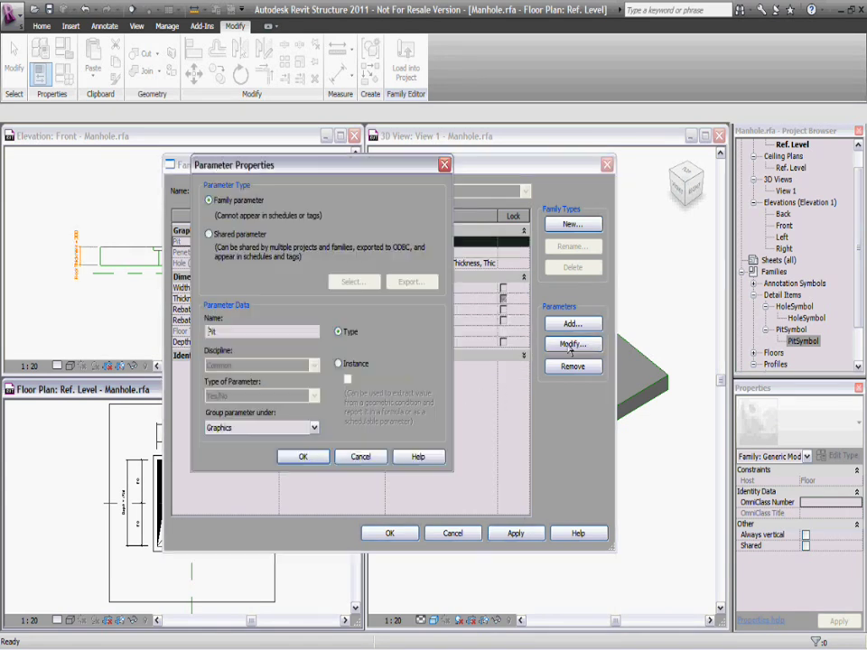
{"action": "left_click", "coordinate": [339, 363]}
{"action": "left_click", "coordinate": [298, 456]}
{"action": "left_click", "coordinate": [511, 532]}
{"action": "left_click", "coordinate": [389, 532]}
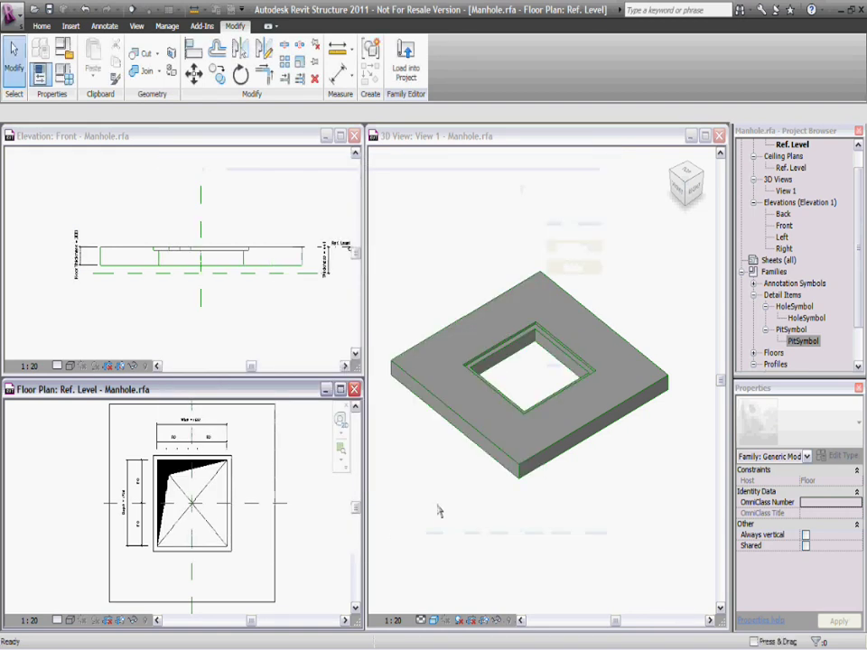